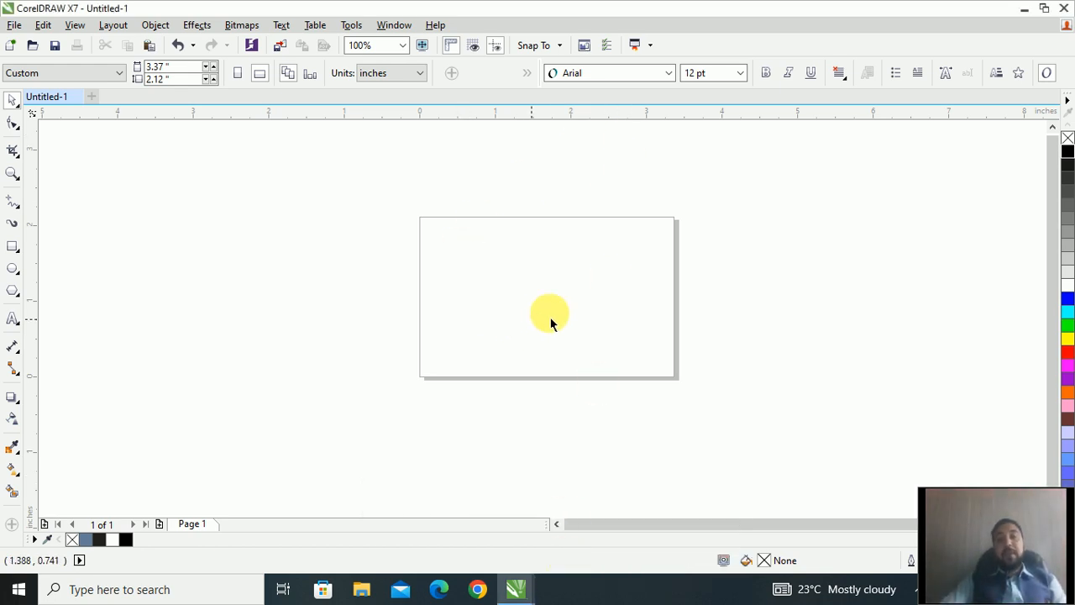
Draw a circle about 1.36 inches in diameter near the middle of the page
{"action": "scroll", "coordinate": [595, 292], "scroll_direction": "up", "scroll_amount": 1}
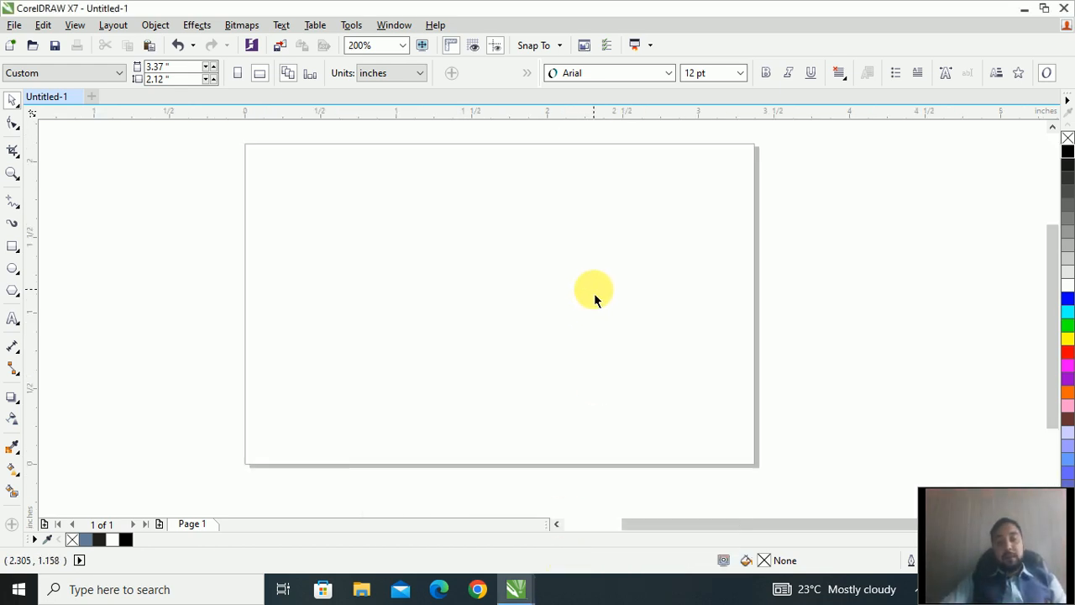
{"action": "left_click", "coordinate": [13, 270]}
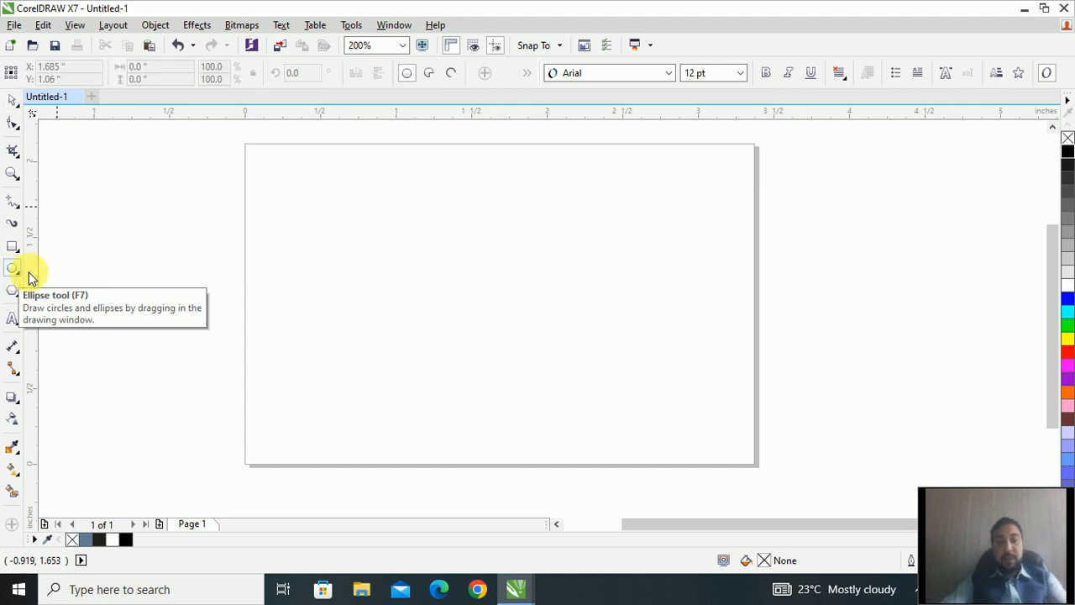
{"action": "left_click_drag", "start_coordinate": [386, 227], "coordinate": [576, 434]}
{"action": "left_click", "coordinate": [13, 99]}
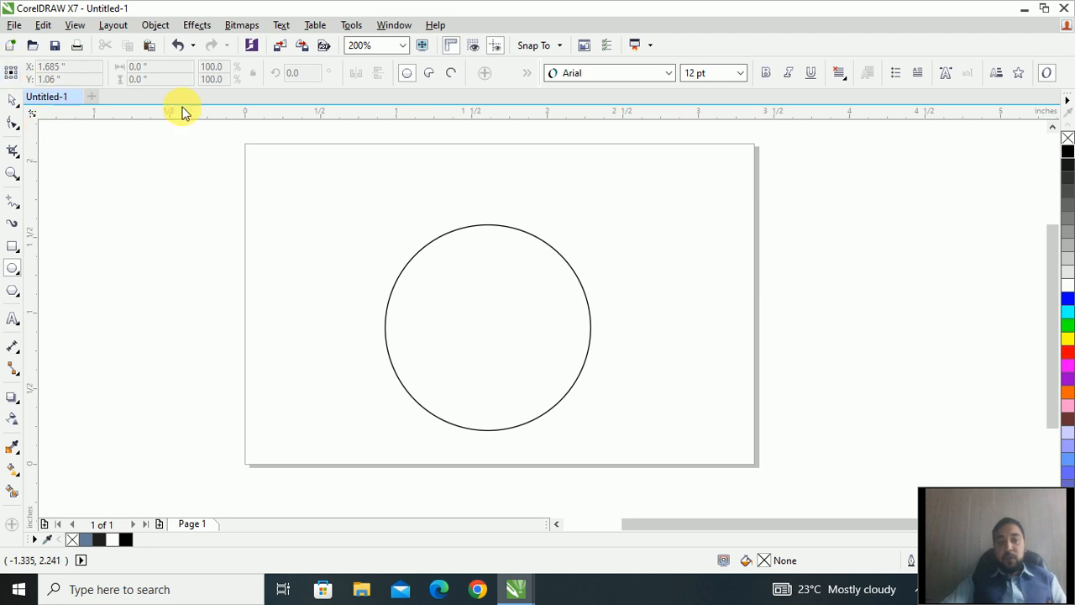
{"action": "left_click", "coordinate": [10, 101]}
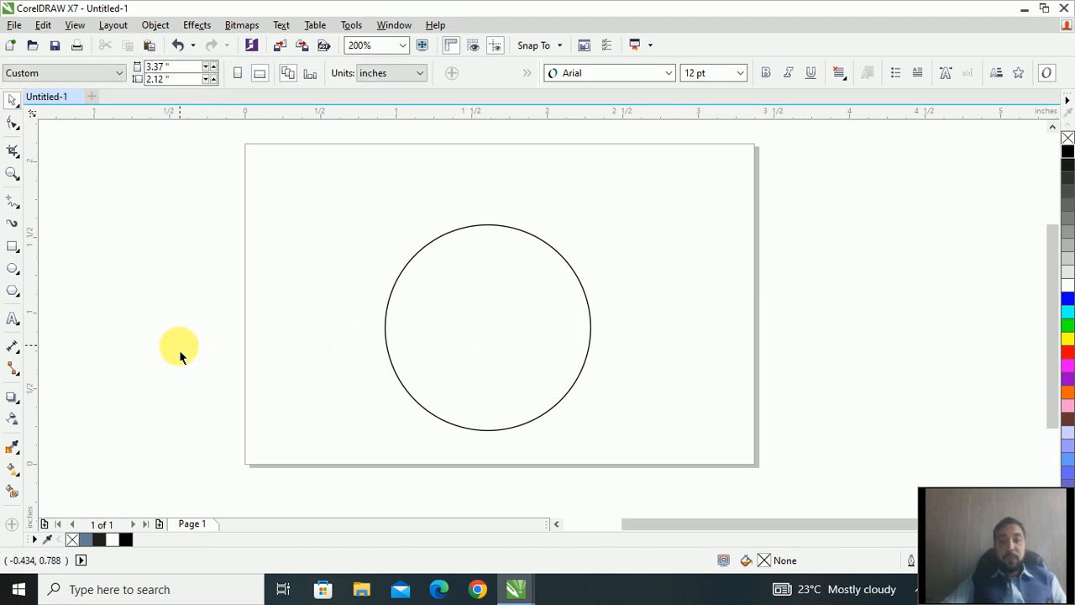
Draw an upright rectangle in the circle's upper-left area, sized about 0.16 by 0.42 inches
{"action": "left_click", "coordinate": [12, 248]}
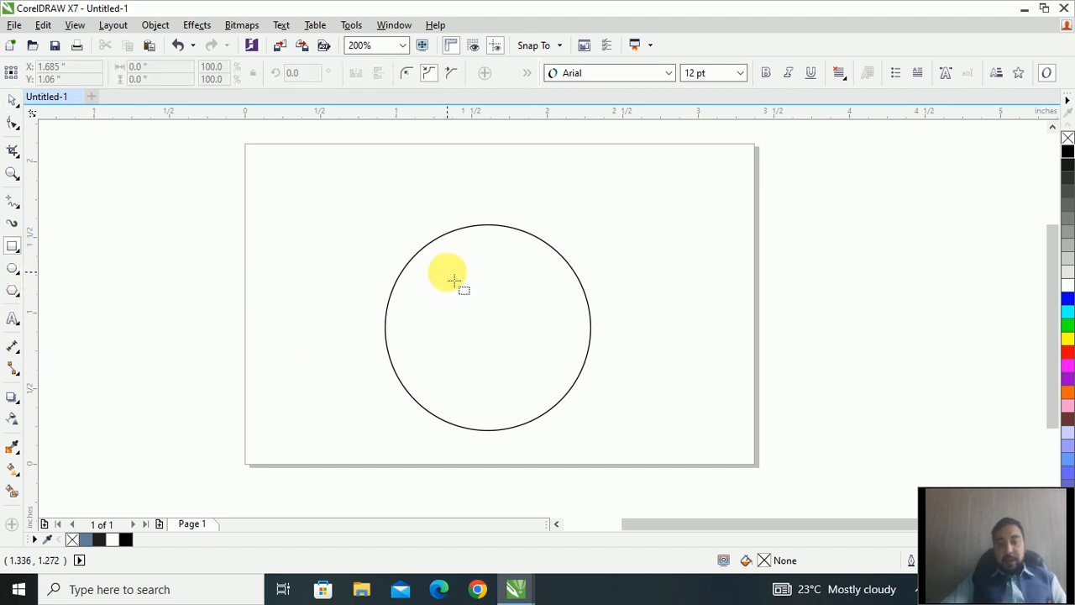
{"action": "mouse_move", "coordinate": [448, 272]}
{"action": "left_mouse_down"}
{"action": "mouse_move", "coordinate": [490, 352]}
{"action": "mouse_move", "coordinate": [477, 331]}
{"action": "left_mouse_up"}
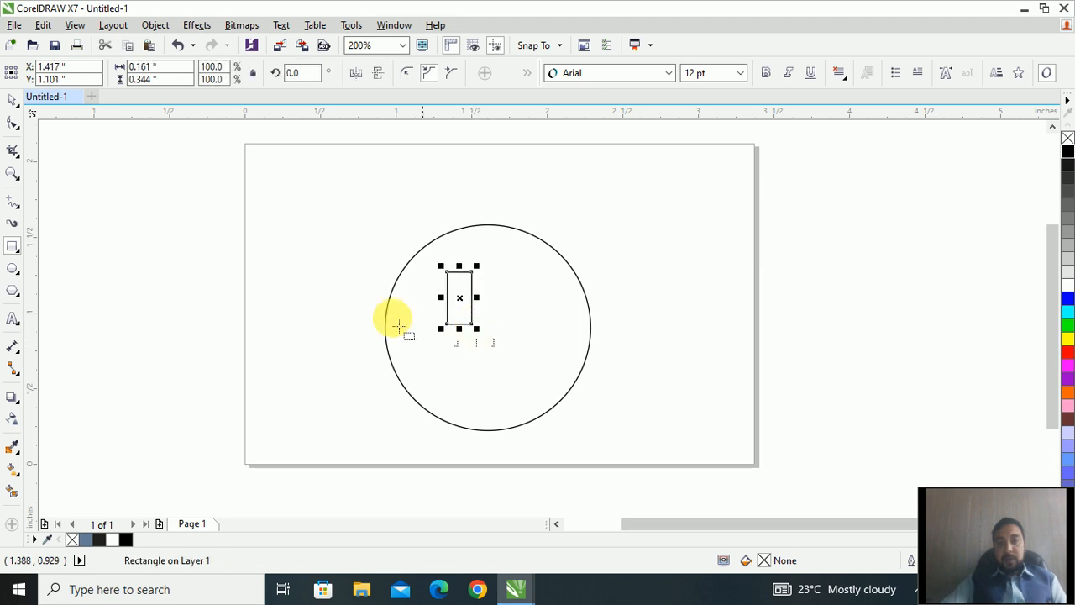
{"action": "left_click", "coordinate": [15, 101]}
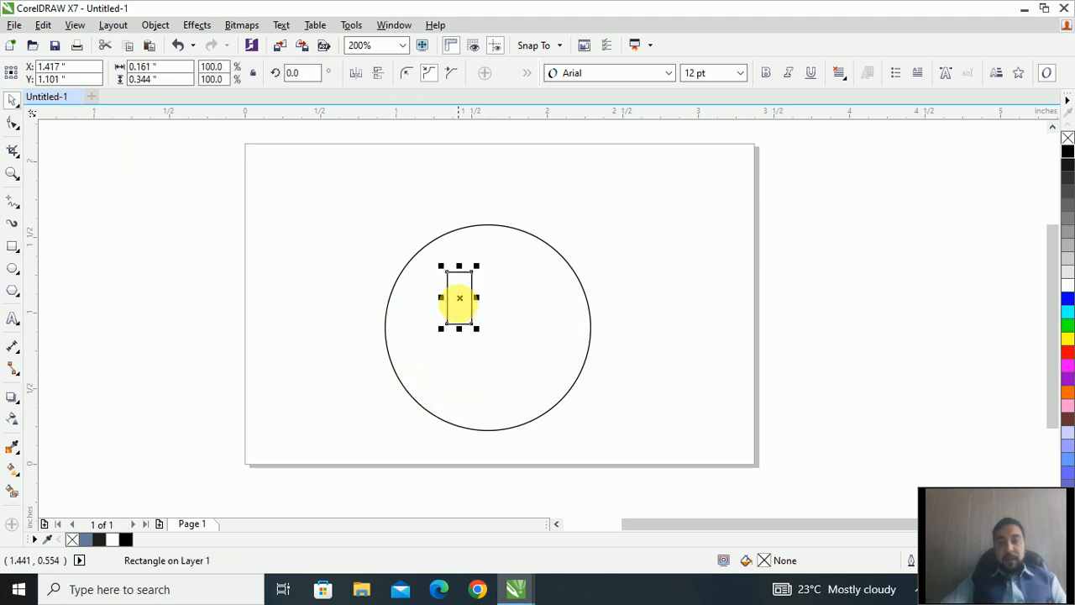
{"action": "mouse_move", "coordinate": [459, 329]}
{"action": "left_mouse_down"}
{"action": "mouse_move", "coordinate": [459, 339]}
{"action": "mouse_move", "coordinate": [458, 327]}
{"action": "mouse_move", "coordinate": [487, 330]}
{"action": "mouse_move", "coordinate": [460, 327]}
{"action": "left_mouse_up"}
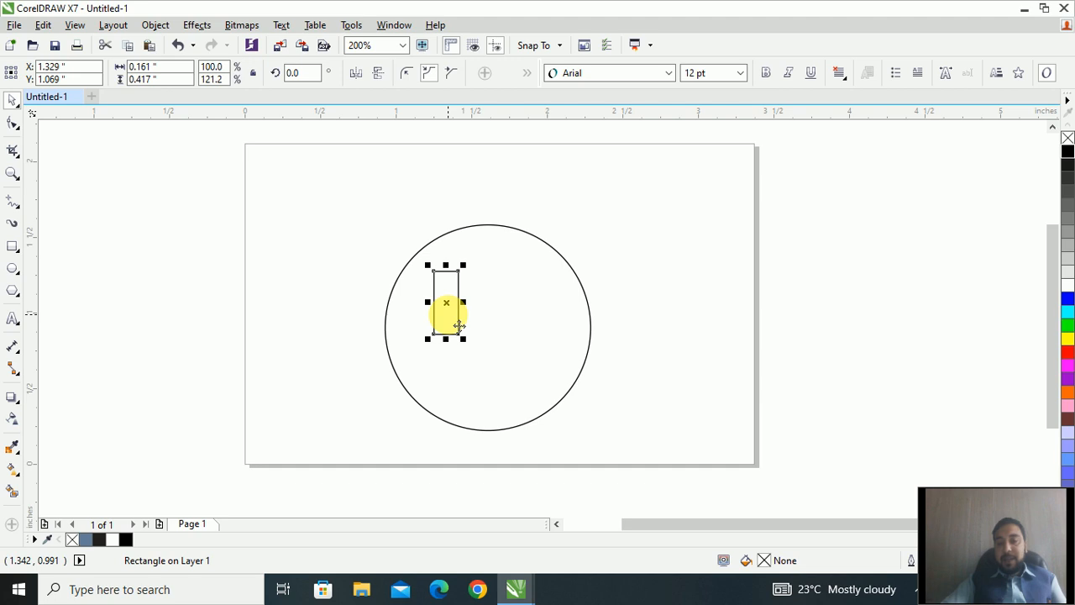
{"action": "left_click_drag", "start_coordinate": [459, 326], "coordinate": [492, 295]}
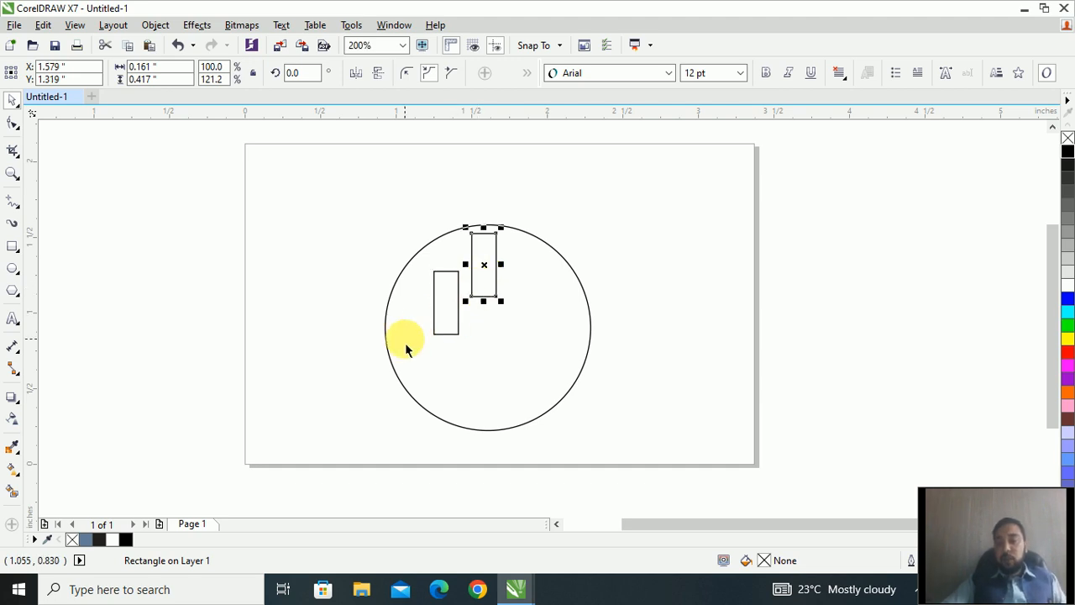
{"action": "left_click", "coordinate": [496, 292]}
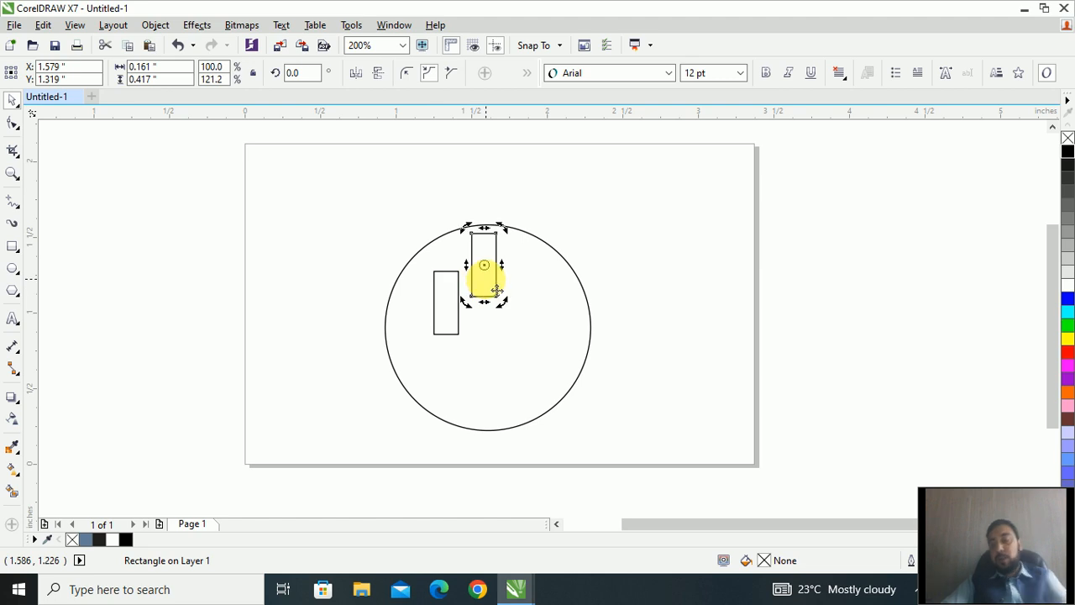
{"action": "key", "text": "Delete"}
Duplicate the upright rectangle straight to its right, about 0.38 inches away, and rotate the copy to 90 degrees
{"action": "left_click", "coordinate": [438, 326]}
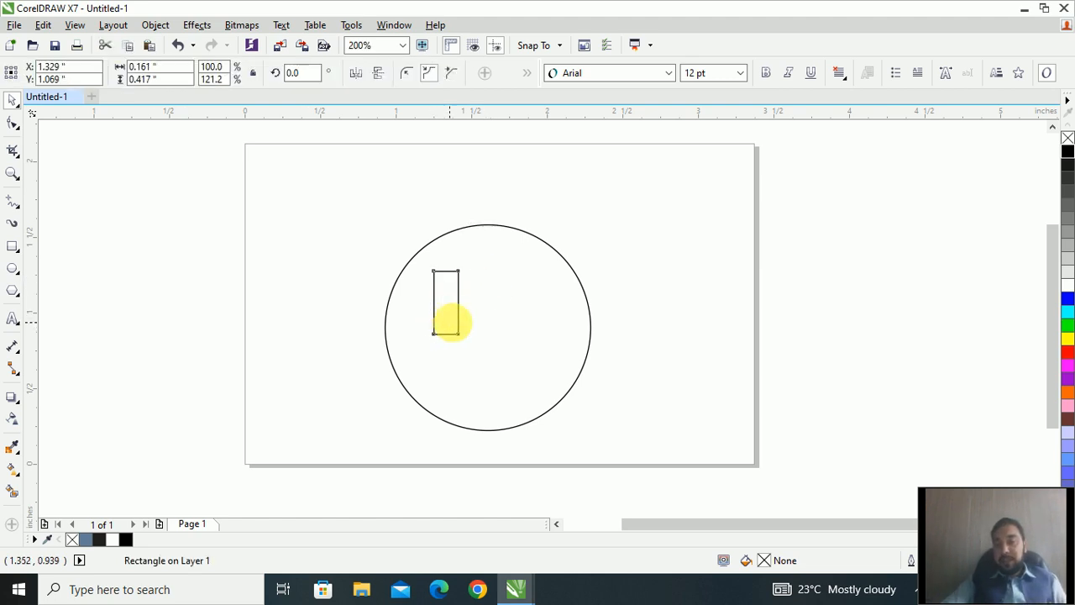
{"action": "left_click_drag", "start_coordinate": [449, 323], "coordinate": [505, 323]}
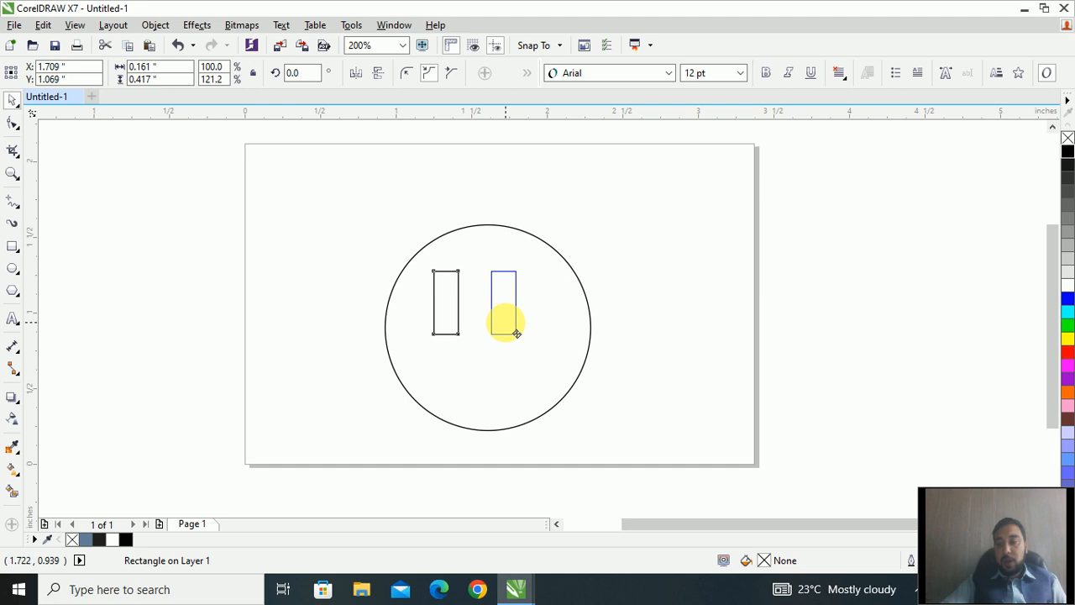
{"action": "left_click_drag", "start_coordinate": [516, 333], "coordinate": [517, 332]}
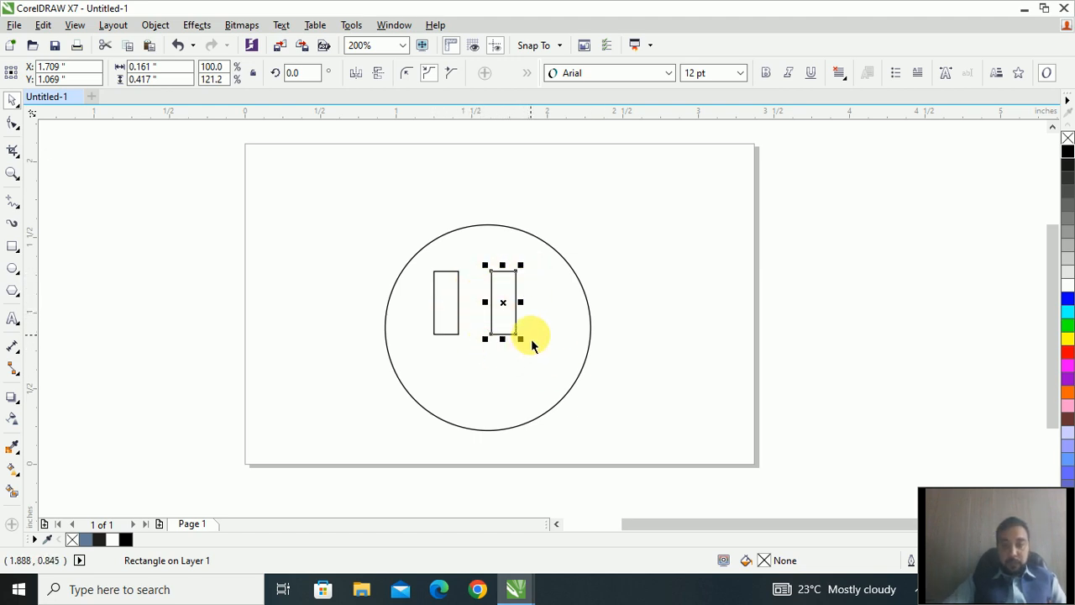
{"action": "left_click", "coordinate": [302, 73]}
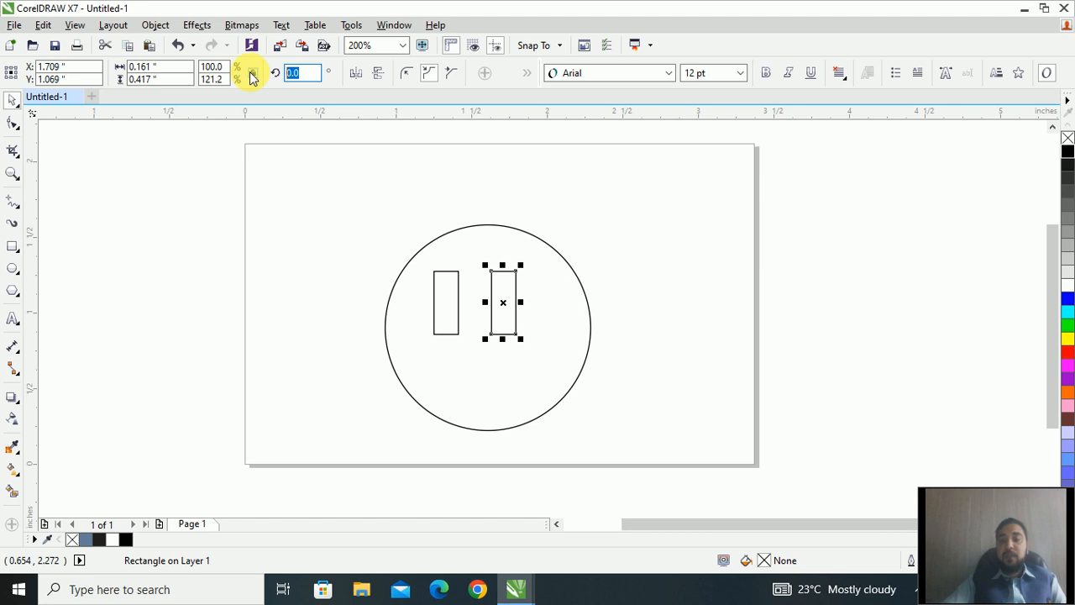
{"action": "type", "text": "90"}
{"action": "key", "text": "Return"}
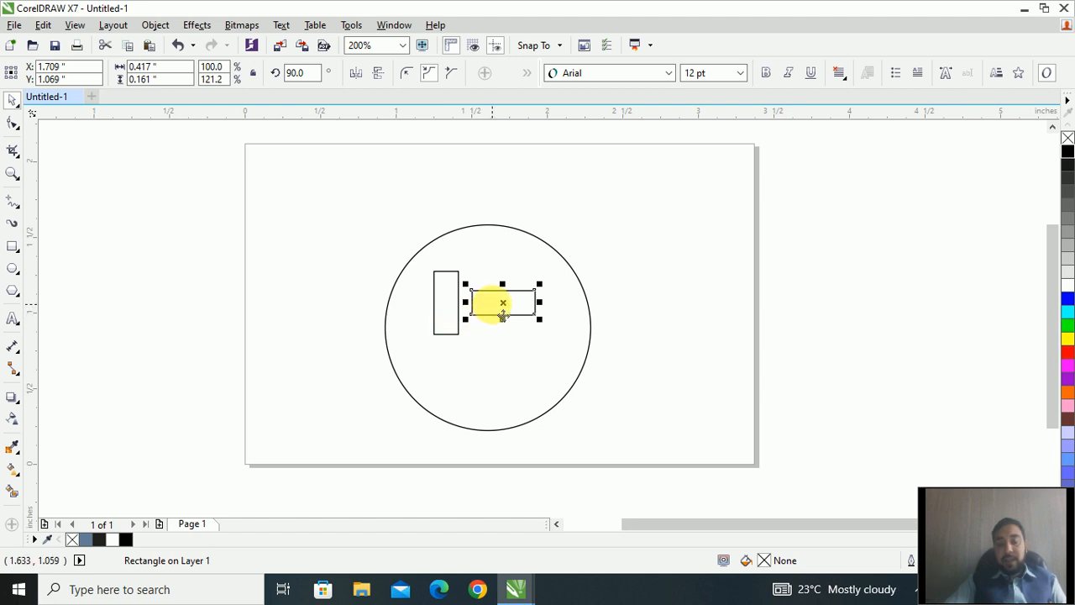
Align the bottom and left edges of the horizontal rectangle with the upright one to form an L
{"action": "left_click", "coordinate": [458, 324], "text": "shift"}
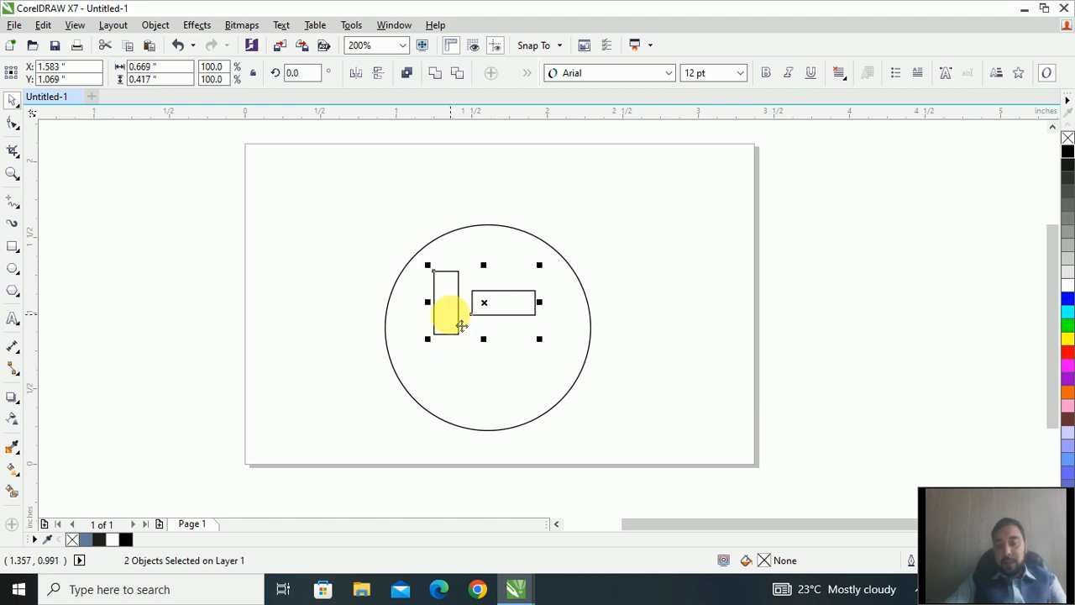
{"action": "key", "text": "b"}
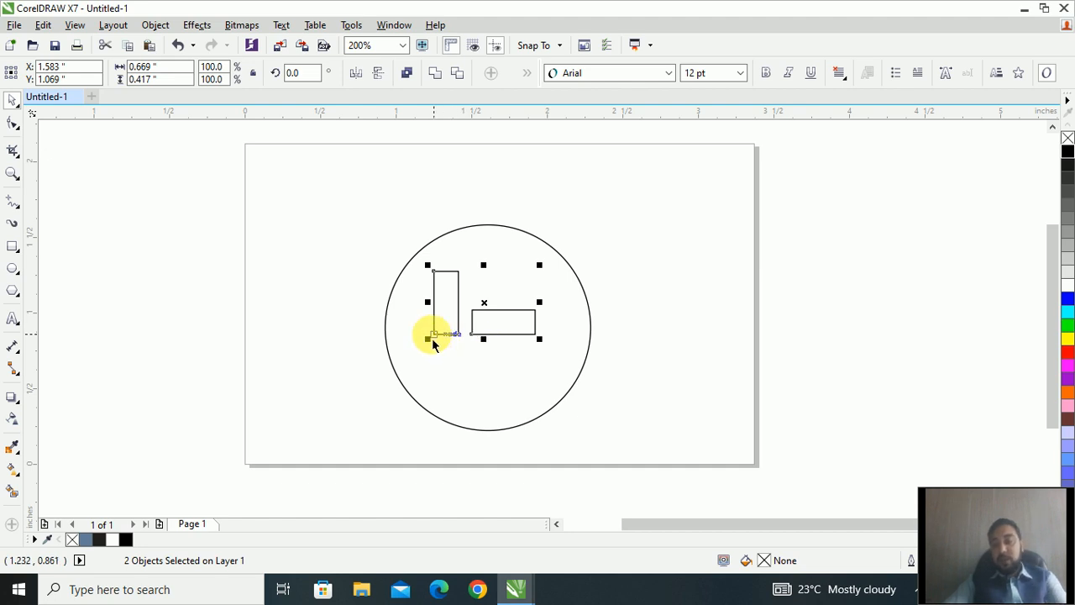
{"action": "key", "text": "l"}
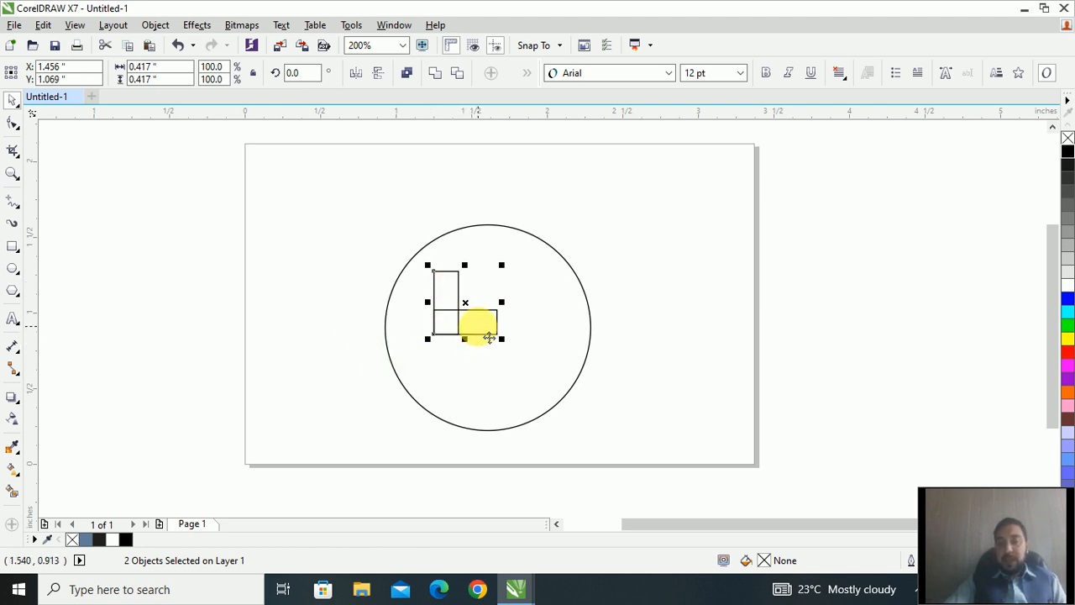
{"action": "left_click", "coordinate": [466, 321]}
{"action": "left_click", "coordinate": [305, 348]}
Copy the upright rectangle below the horizontal one and align the copy to the horizontal rectangle's top and right edges
{"action": "left_click", "coordinate": [442, 280]}
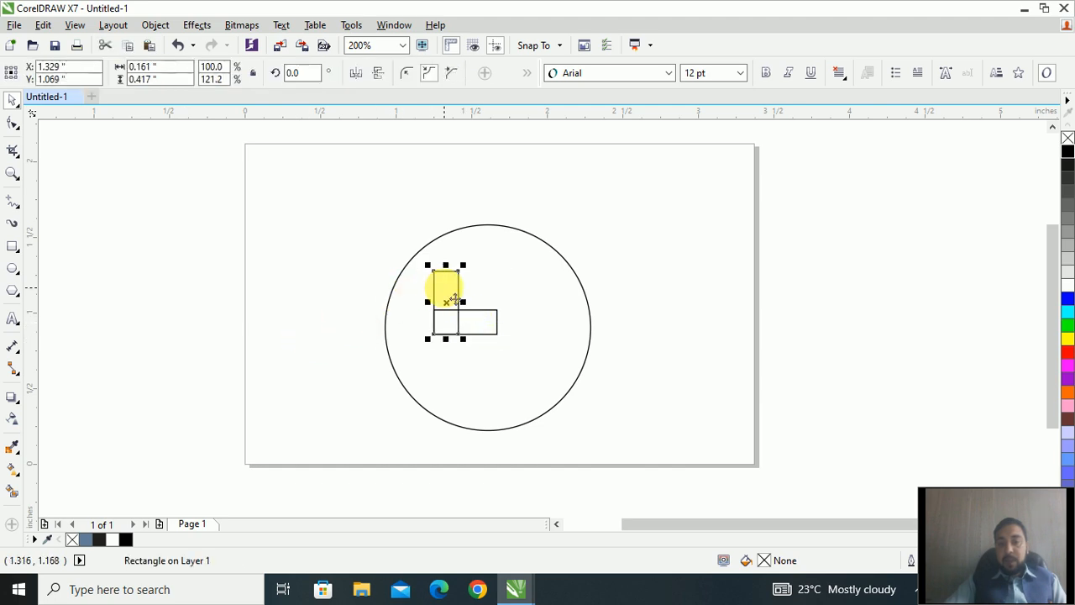
{"action": "left_click_drag", "start_coordinate": [442, 281], "coordinate": [504, 395]}
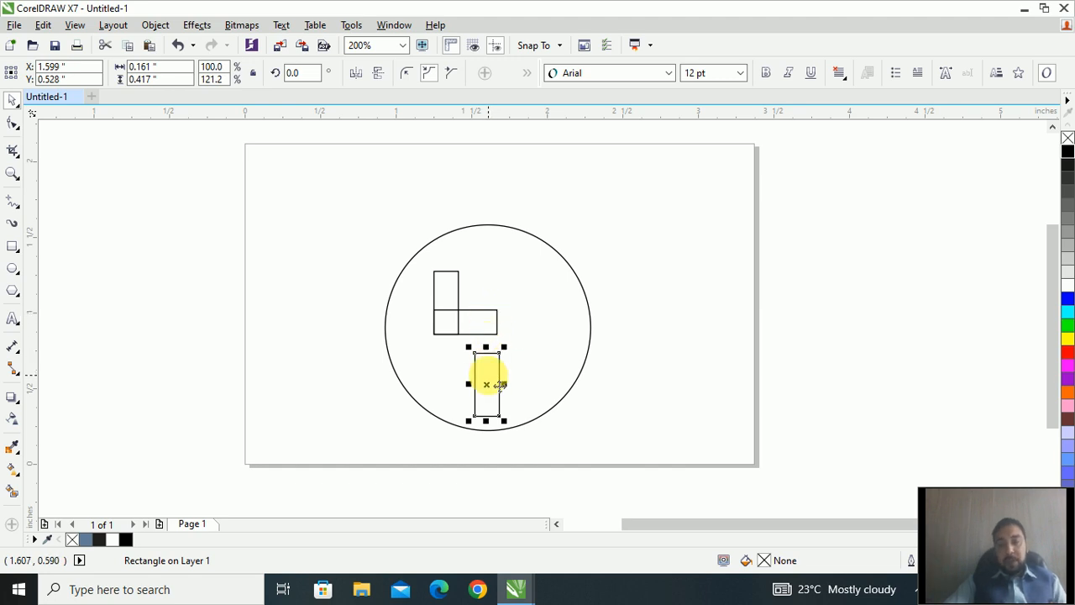
{"action": "left_click", "coordinate": [493, 328], "text": "shift"}
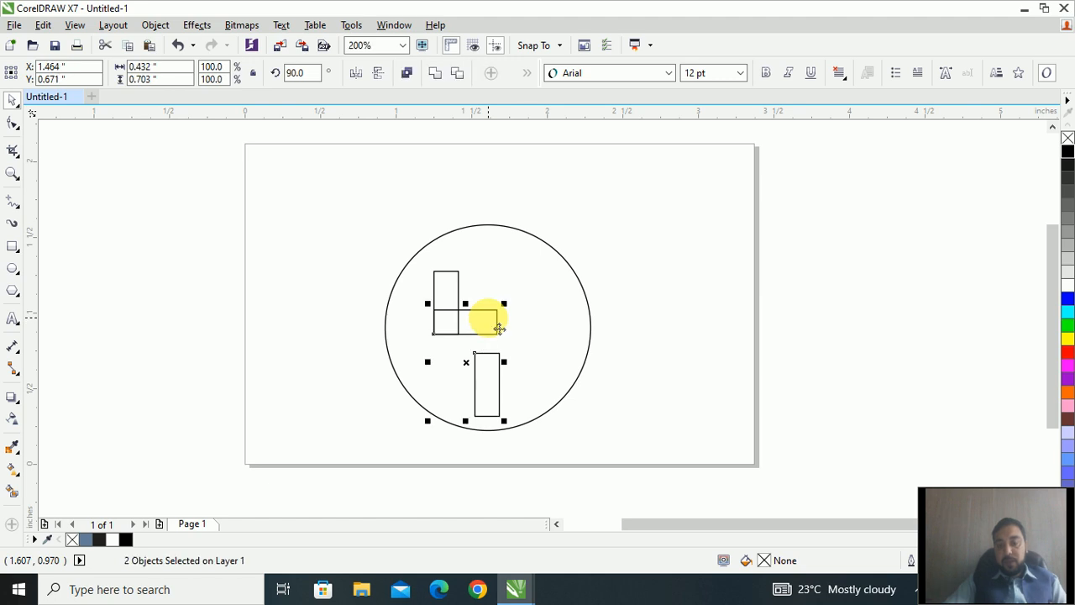
{"action": "mouse_move", "coordinate": [499, 329]}
{"action": "left_mouse_down"}
{"action": "mouse_move", "coordinate": [485, 314]}
{"action": "mouse_move", "coordinate": [485, 370]}
{"action": "mouse_move", "coordinate": [471, 367]}
{"action": "mouse_move", "coordinate": [488, 343]}
{"action": "mouse_move", "coordinate": [487, 319]}
{"action": "mouse_move", "coordinate": [479, 333]}
{"action": "mouse_move", "coordinate": [473, 321]}
{"action": "mouse_move", "coordinate": [504, 344]}
{"action": "left_mouse_up"}
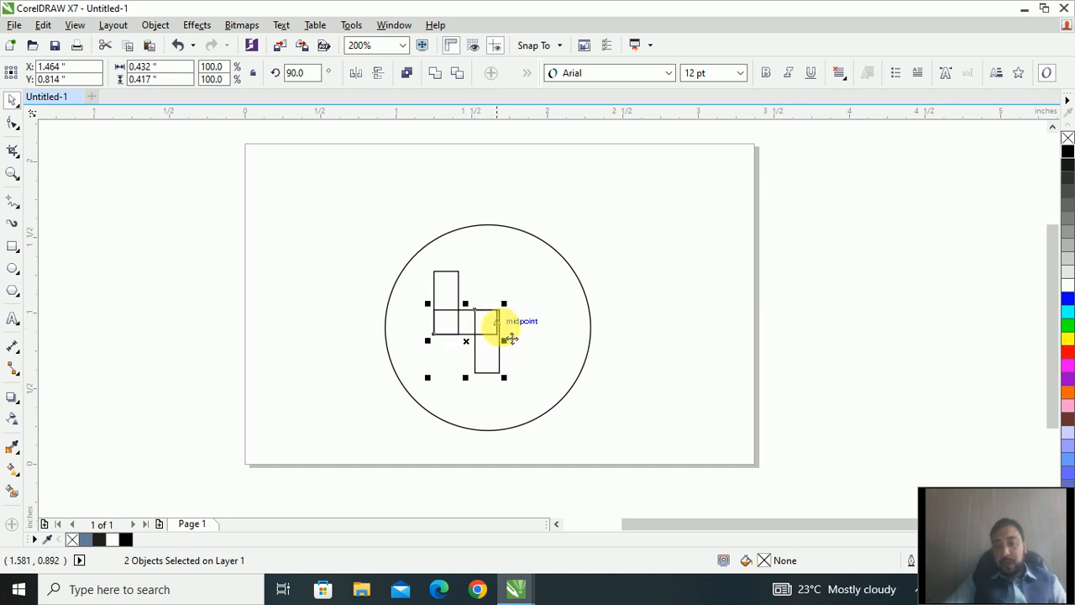
{"action": "scroll", "coordinate": [504, 328], "scroll_direction": "up", "scroll_amount": 2}
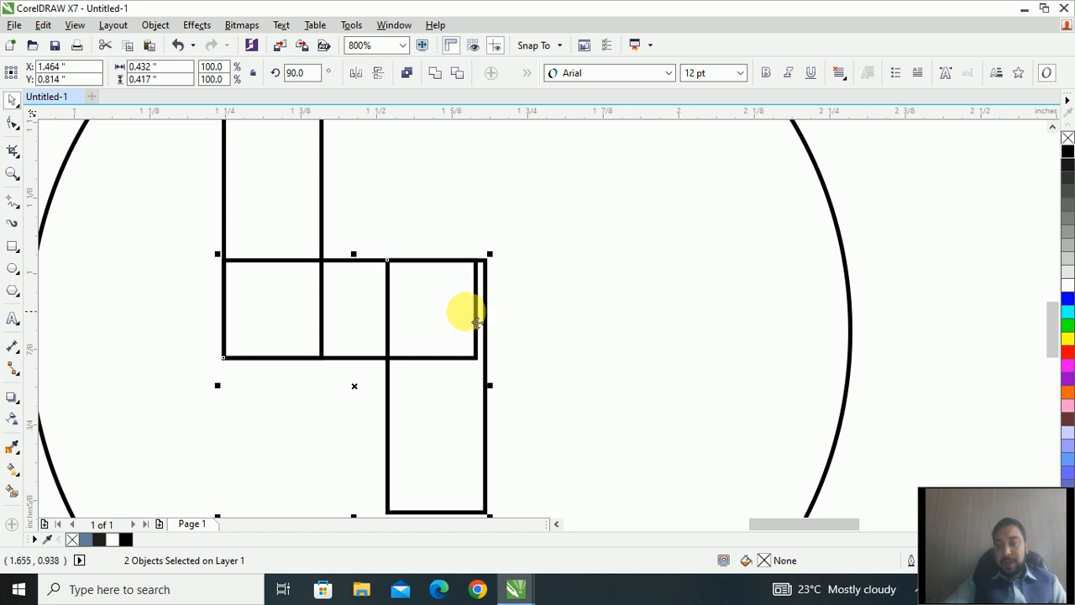
{"action": "key", "text": "r"}
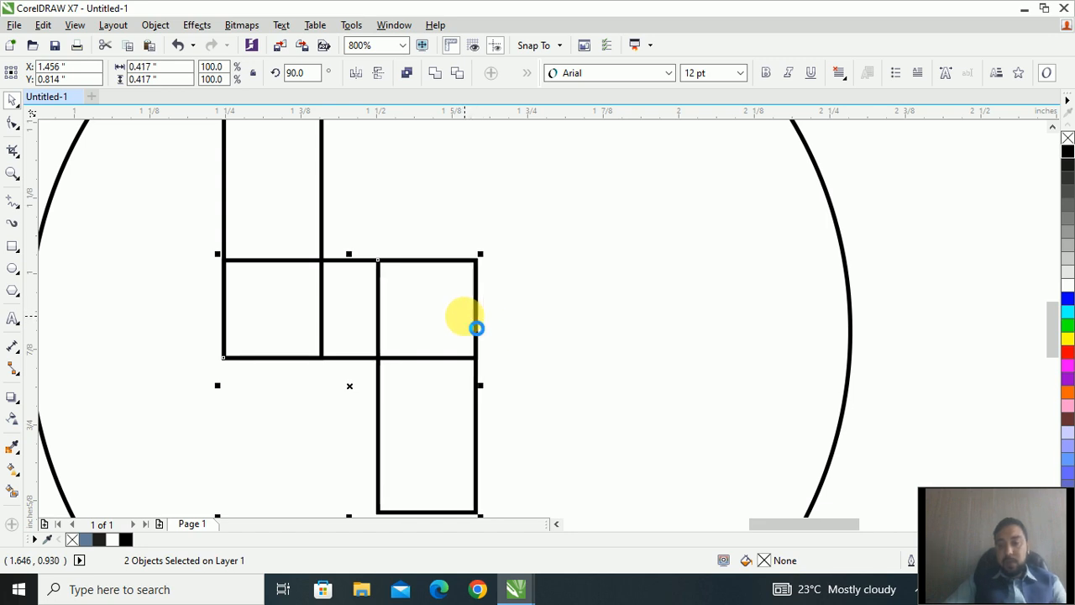
{"action": "scroll", "coordinate": [475, 332], "scroll_direction": "down", "scroll_amount": 2}
{"action": "scroll", "coordinate": [479, 340], "scroll_direction": "up", "scroll_amount": 1}
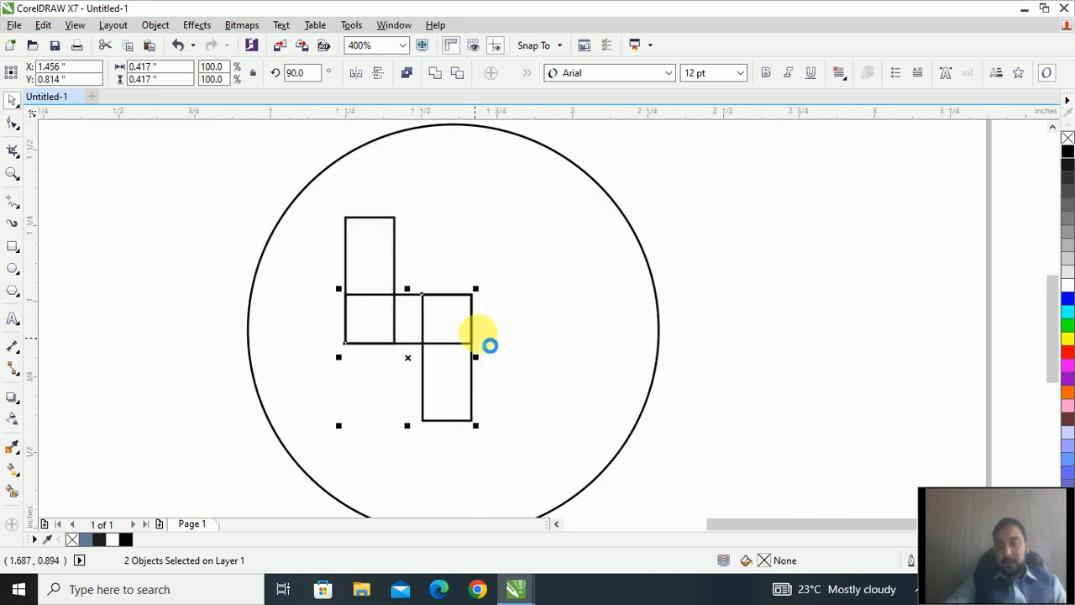
{"action": "scroll", "coordinate": [479, 345], "scroll_direction": "down", "scroll_amount": 1}
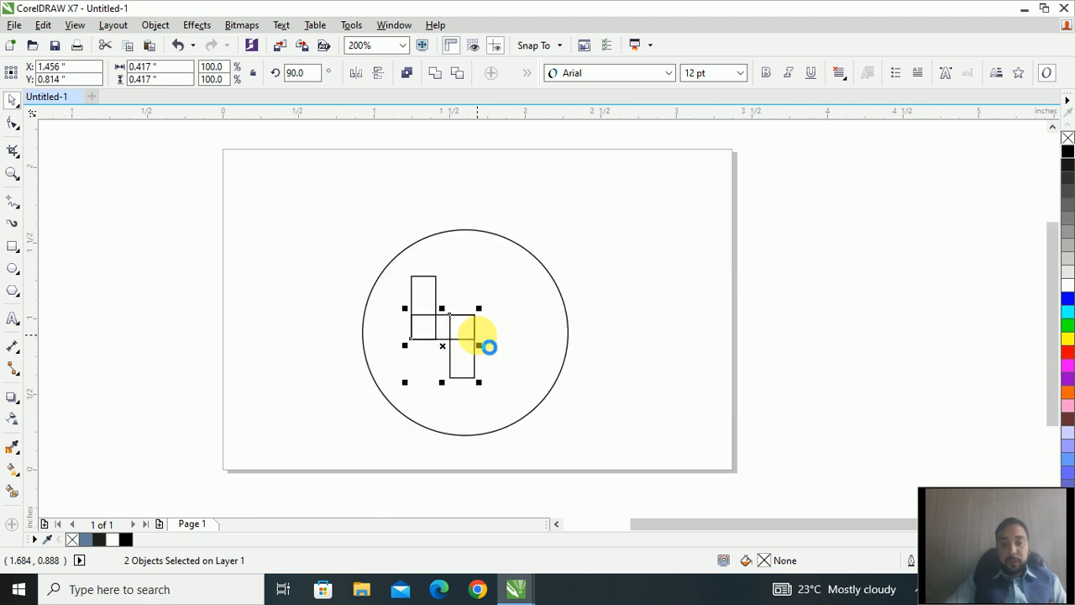
{"action": "left_click_drag", "start_coordinate": [331, 428], "coordinate": [499, 271]}
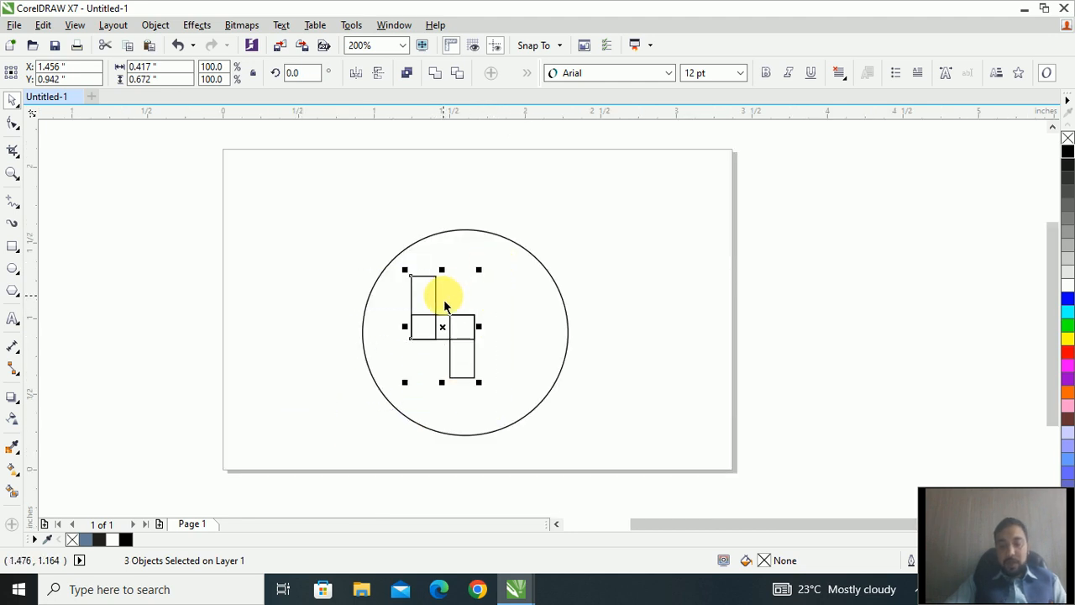
{"action": "left_click", "coordinate": [529, 253], "text": "shift"}
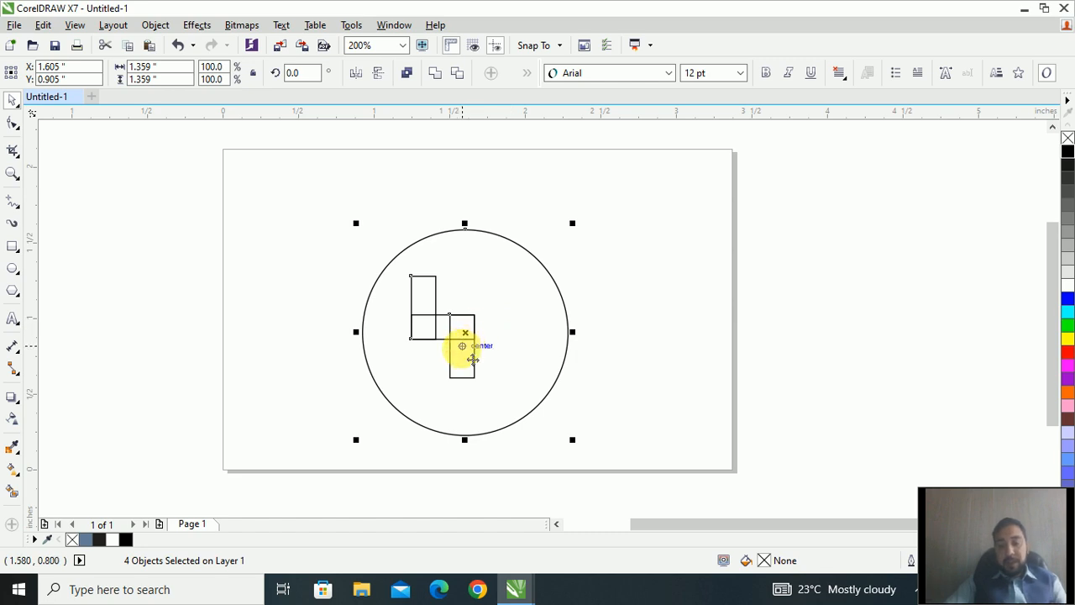
{"action": "key", "text": "c"}
{"action": "key", "text": "ctrl+z"}
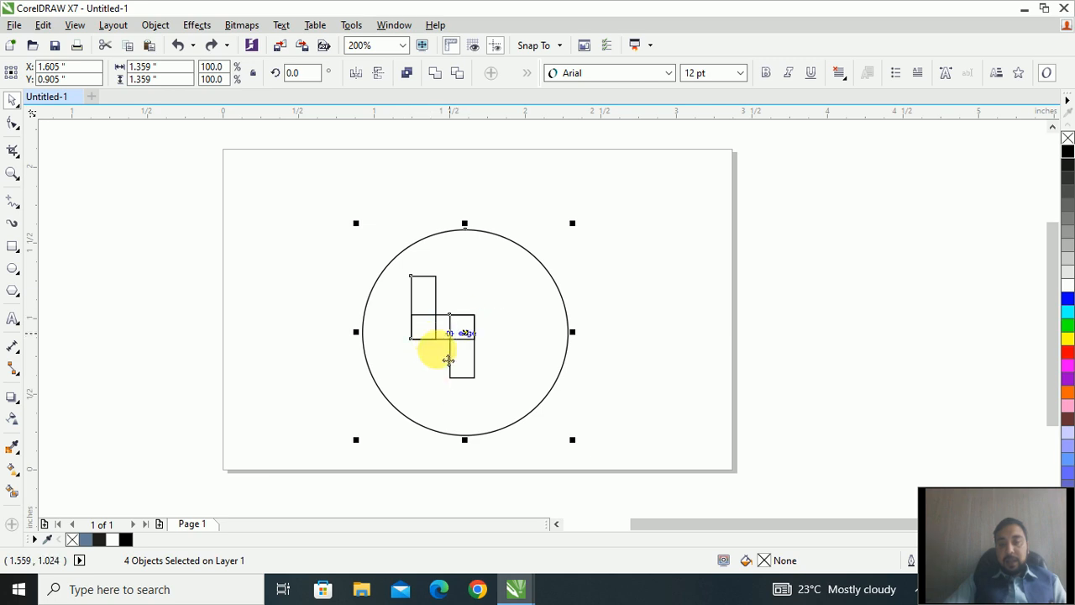
{"action": "left_click", "coordinate": [311, 447]}
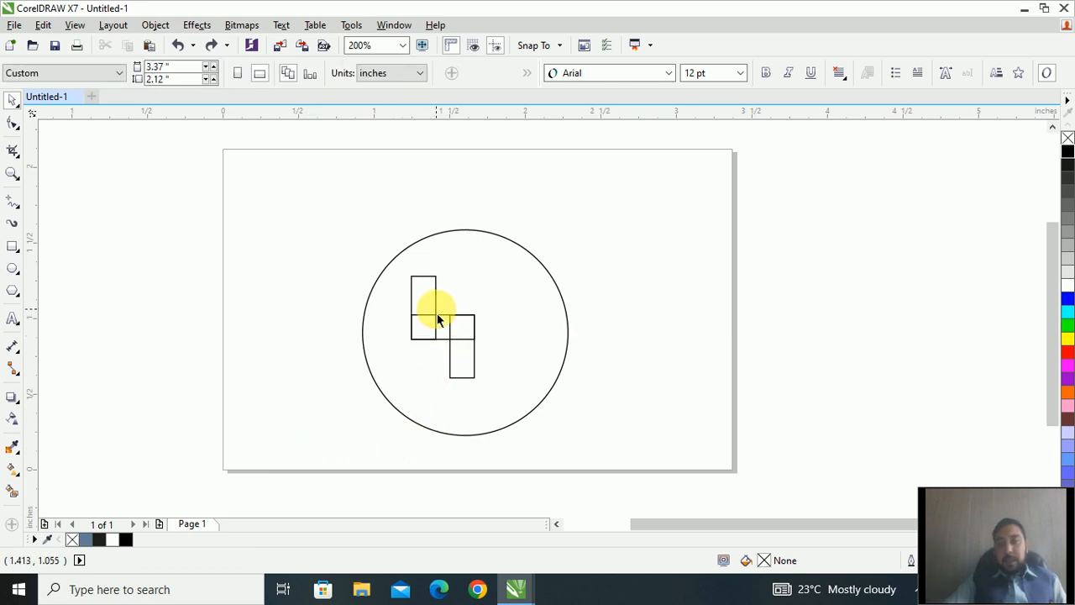
{"action": "left_click", "coordinate": [436, 317]}
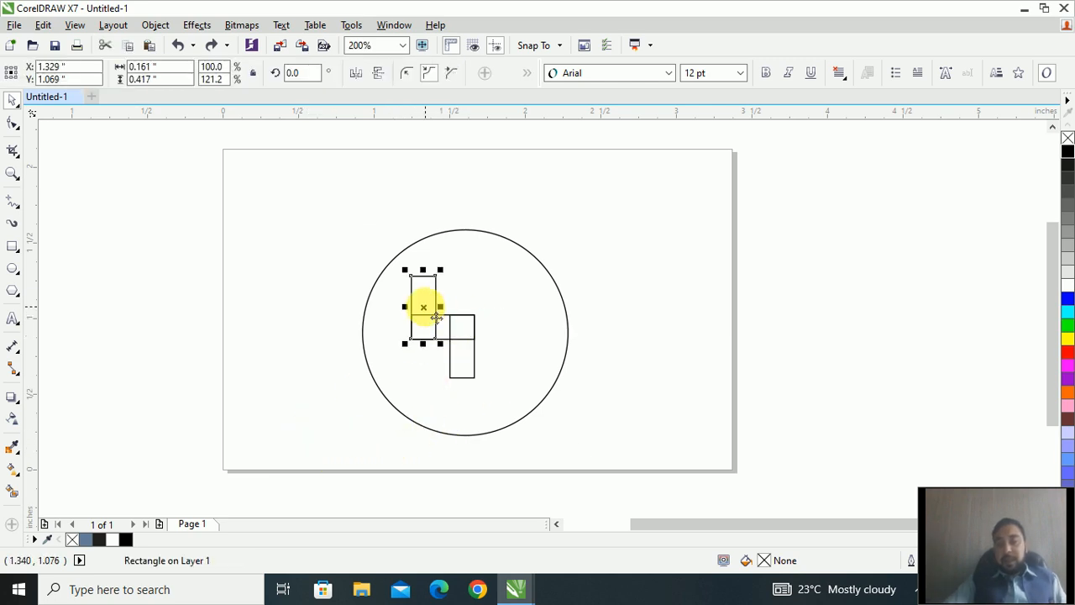
{"action": "left_click", "coordinate": [244, 365]}
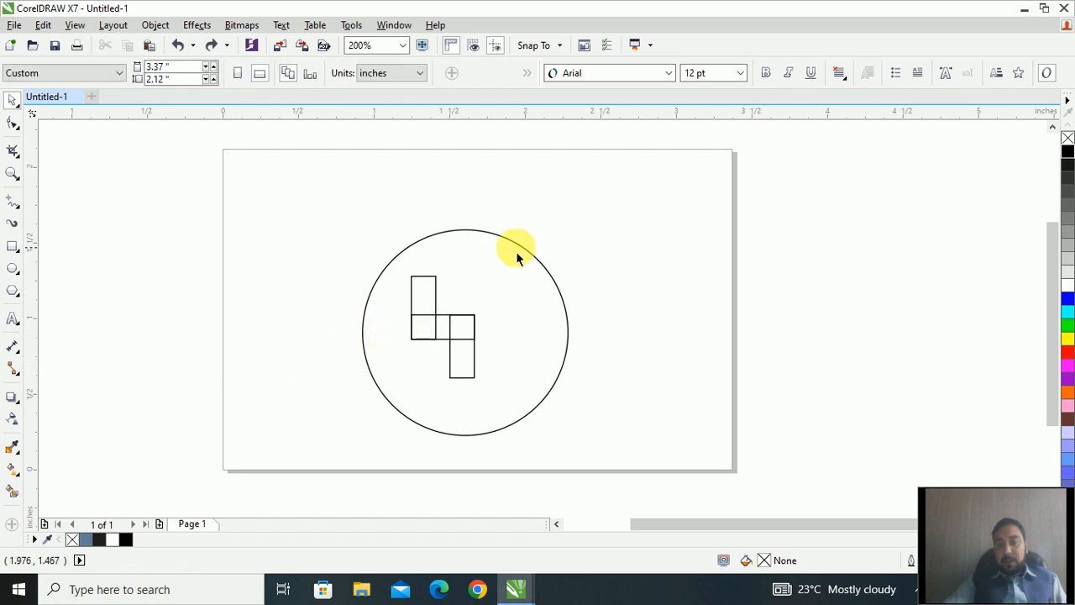
Copy the upper-left upright rectangle above the horizontal one, lining it up with its right end and leaving a small gap
{"action": "left_click", "coordinate": [430, 313]}
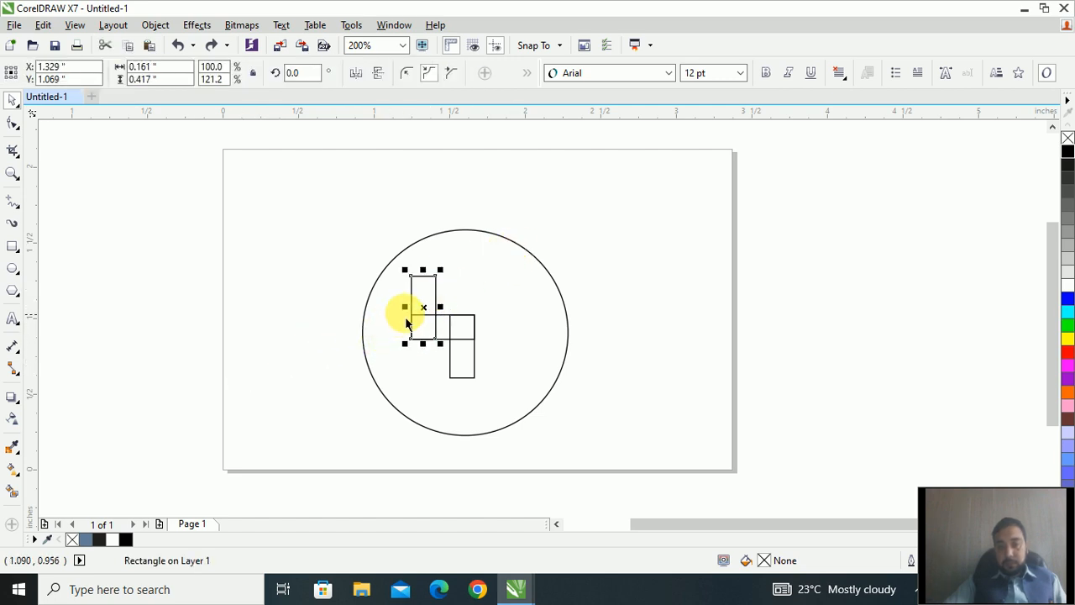
{"action": "left_click_drag", "start_coordinate": [434, 313], "coordinate": [474, 287]}
{"action": "scroll", "coordinate": [475, 287], "scroll_direction": "up", "scroll_amount": 2}
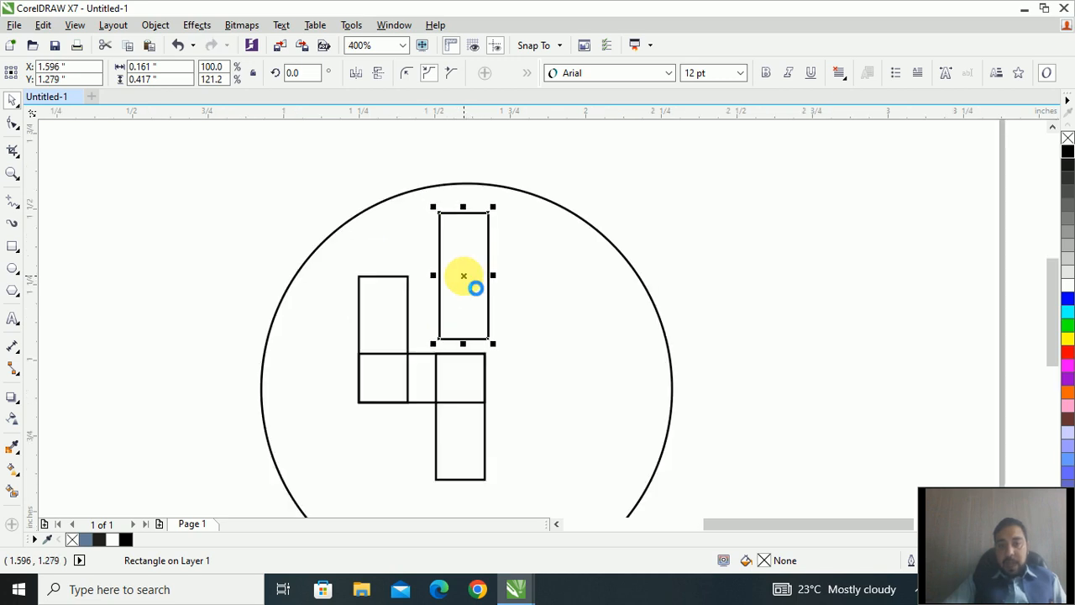
{"action": "key", "text": "Left"}
{"action": "key", "text": "Left"}
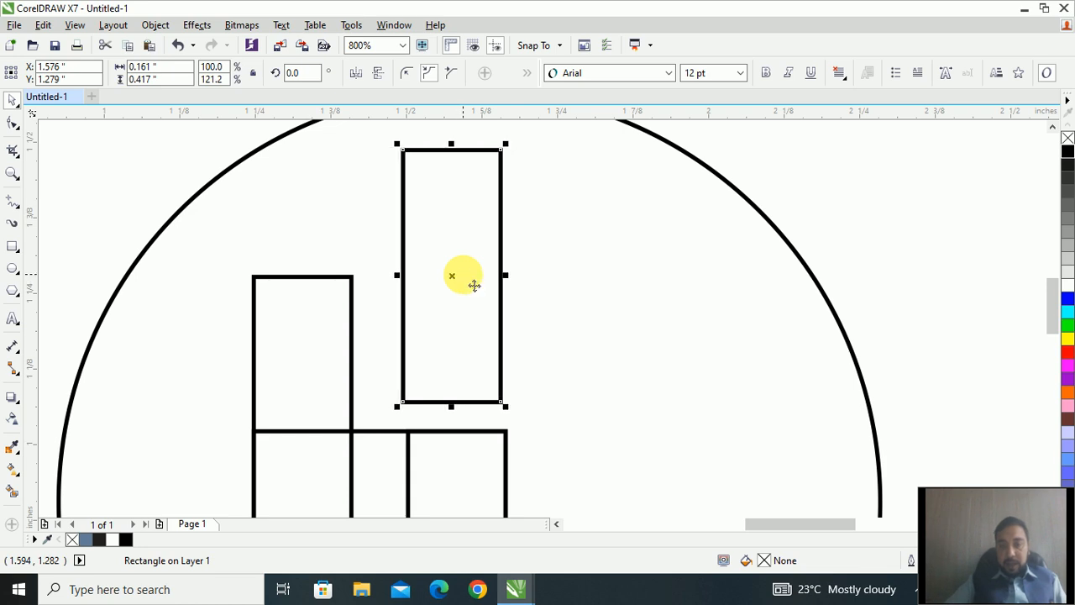
{"action": "key", "text": "Right"}
{"action": "key", "text": "Down"}
{"action": "key", "text": "Down"}
{"action": "key", "text": "Down"}
{"action": "key", "text": "Up"}
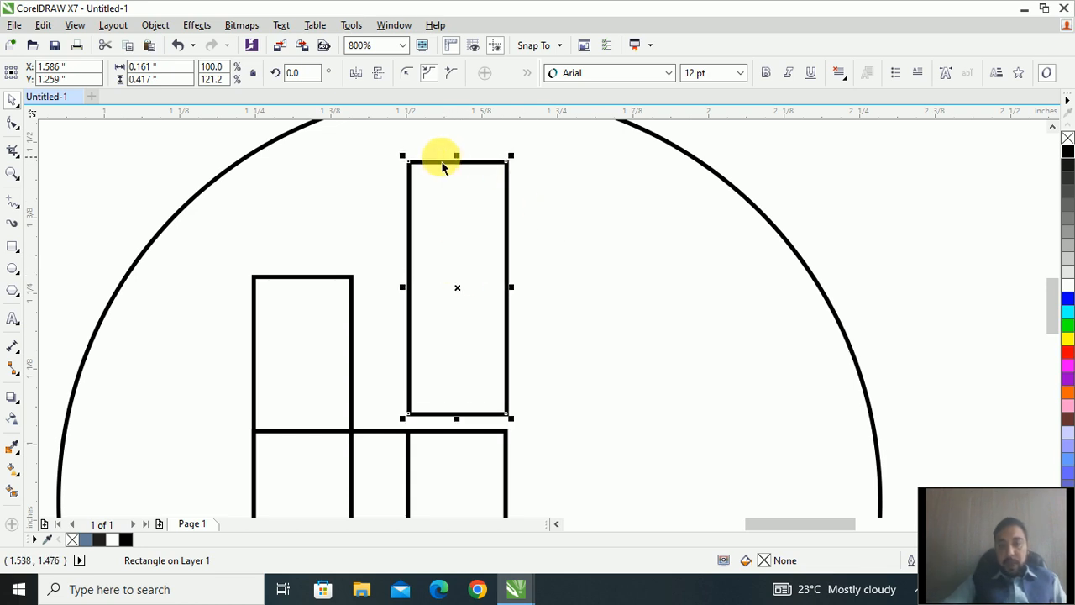
Shorten the new upper-right rectangle to about 0.231 inches high and copy it below the horizontal rectangle's left end with a small gap
{"action": "left_click_drag", "start_coordinate": [457, 159], "coordinate": [406, 431]}
{"action": "scroll", "coordinate": [457, 264], "scroll_direction": "down", "scroll_amount": 1}
{"action": "left_click_drag", "start_coordinate": [398, 439], "coordinate": [384, 439]}
{"action": "scroll", "coordinate": [383, 441], "scroll_direction": "up", "scroll_amount": 2}
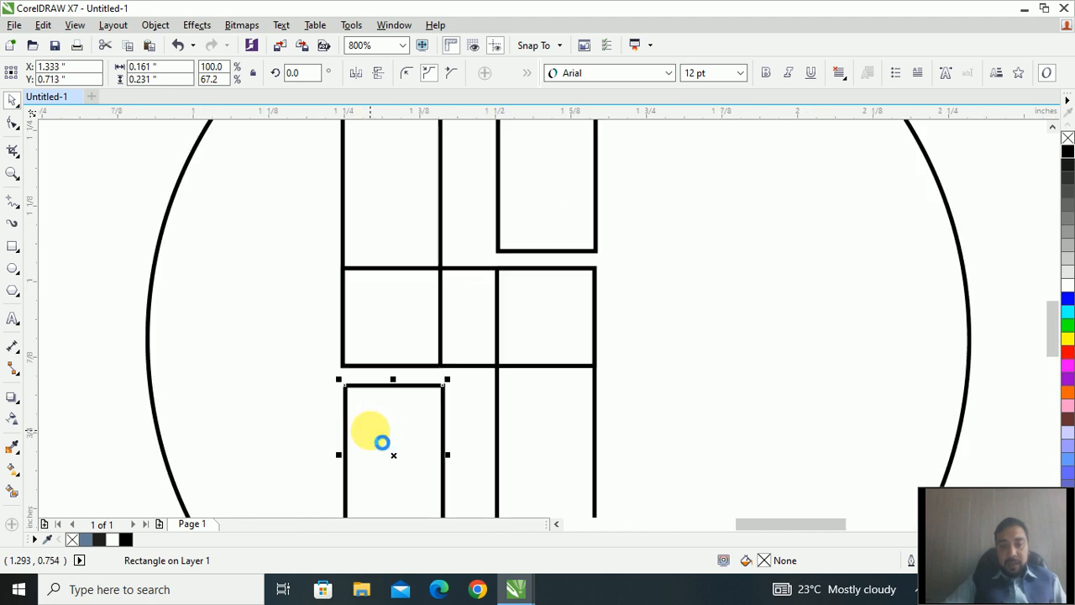
{"action": "scroll", "coordinate": [381, 442], "scroll_direction": "up", "scroll_amount": 1}
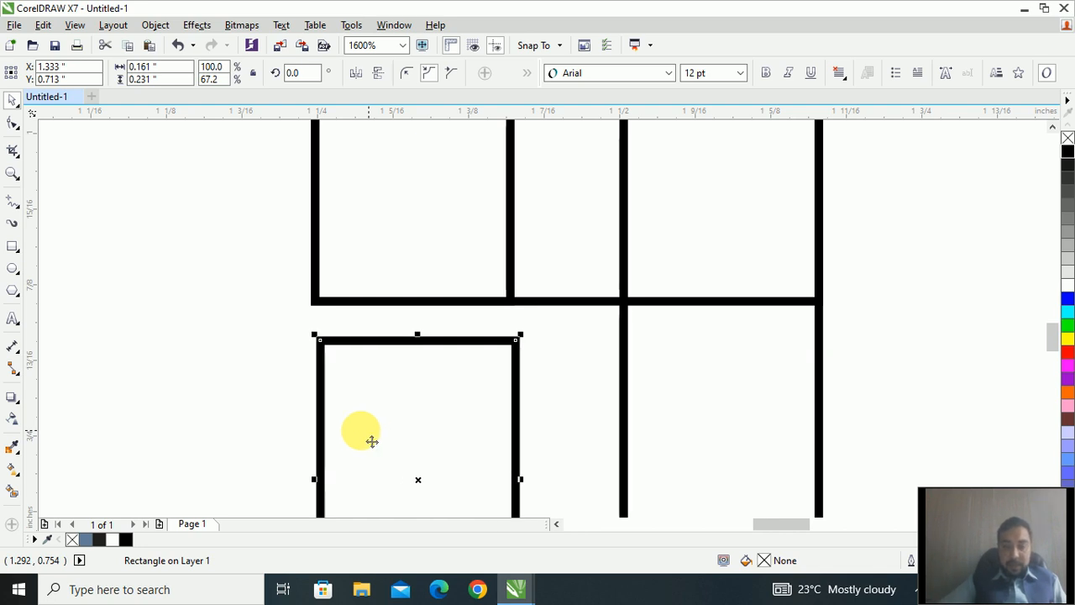
{"action": "key", "text": "Left"}
{"action": "scroll", "coordinate": [434, 312], "scroll_direction": "down", "scroll_amount": 2}
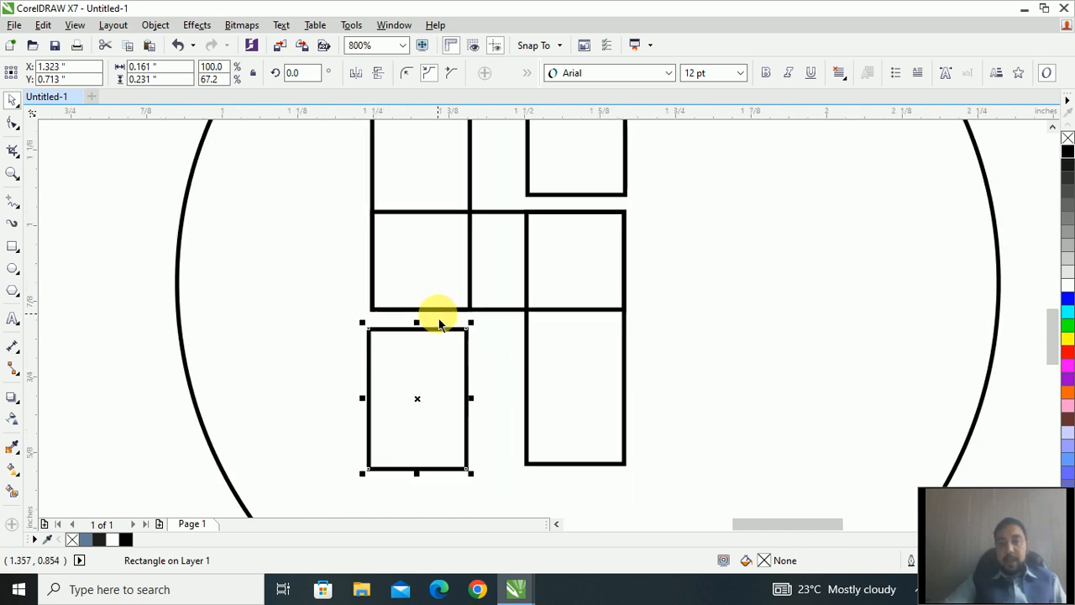
{"action": "left_click", "coordinate": [190, 447]}
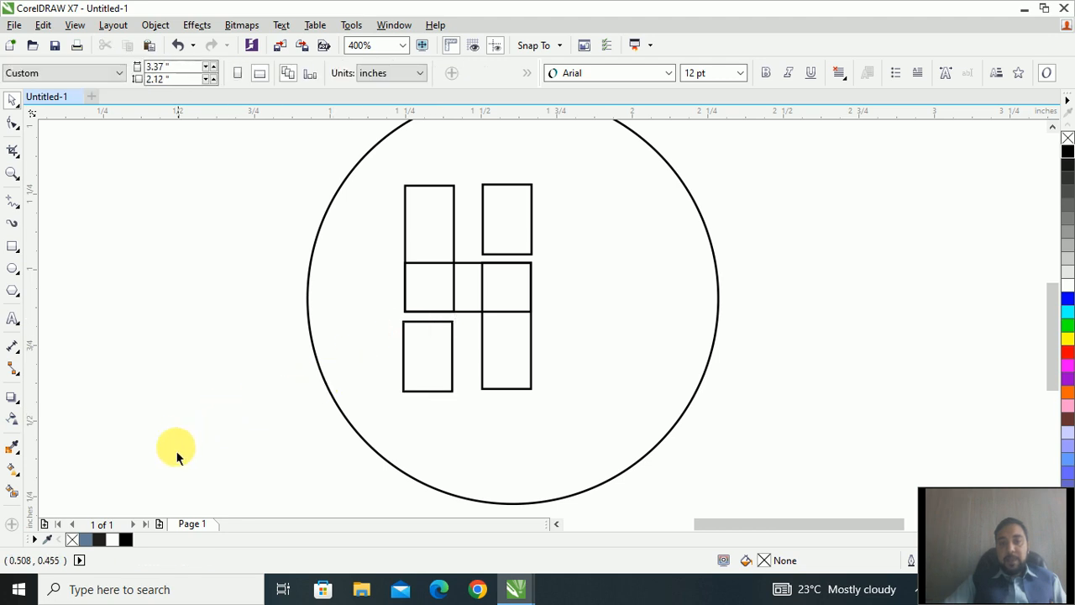
Fill all five rectangles inside the circle with black
{"action": "left_click_drag", "start_coordinate": [174, 478], "coordinate": [629, 187]}
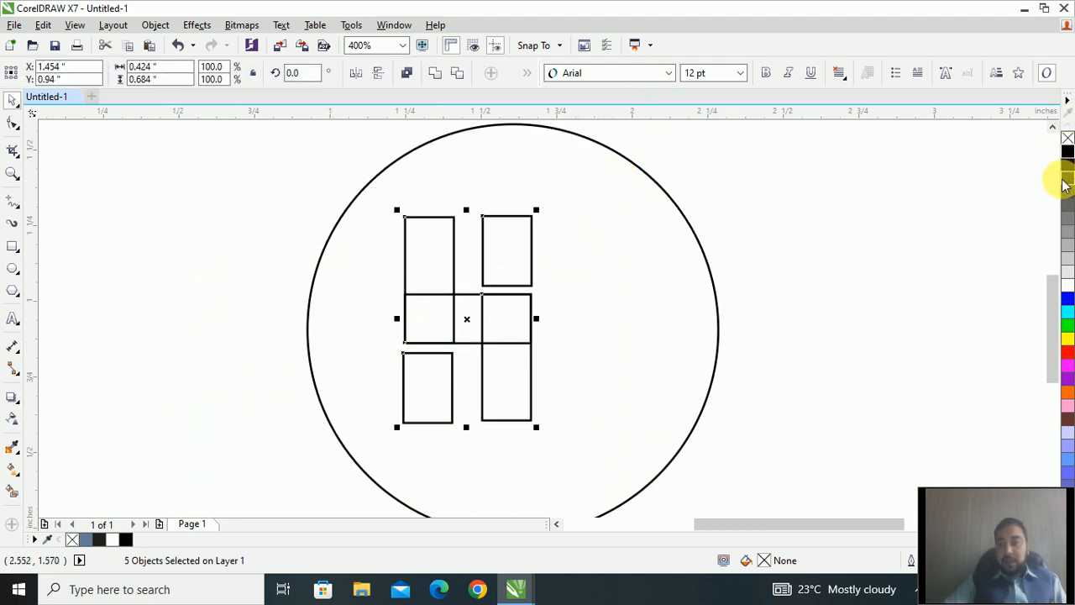
{"action": "left_click", "coordinate": [1067, 151]}
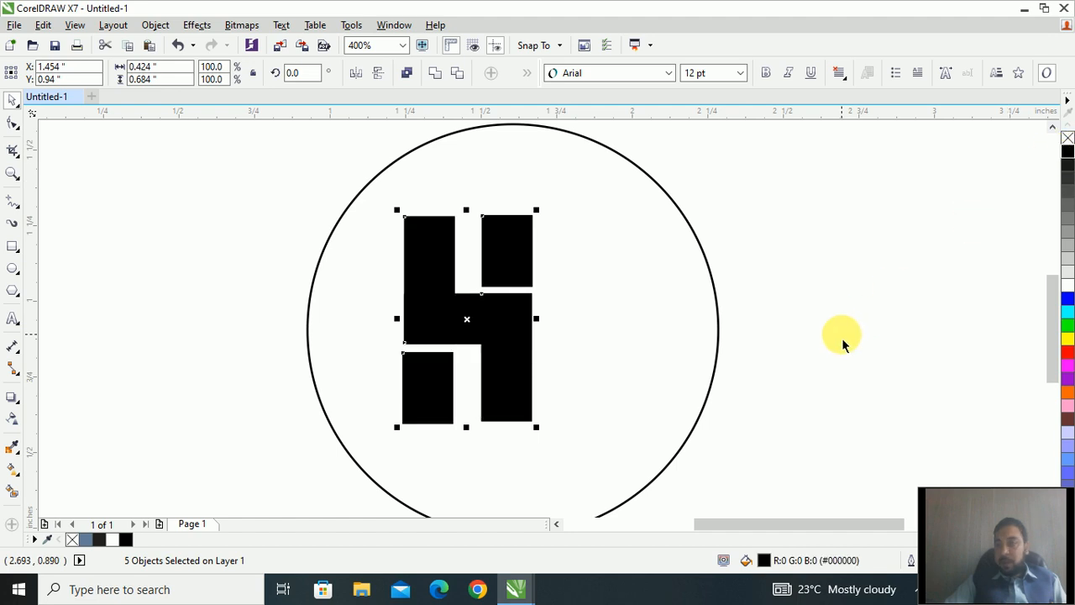
{"action": "left_click", "coordinate": [844, 344]}
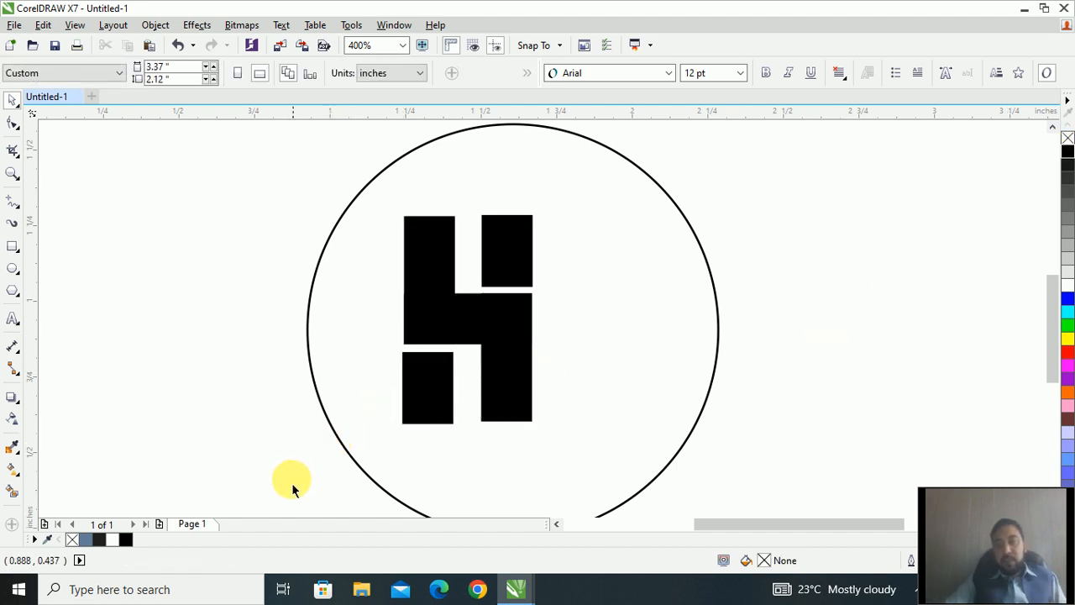
Move the five black rectangles together toward the circle's center, to about X 1.572 and Y 0.856 inches
{"action": "left_click_drag", "start_coordinate": [286, 504], "coordinate": [647, 163]}
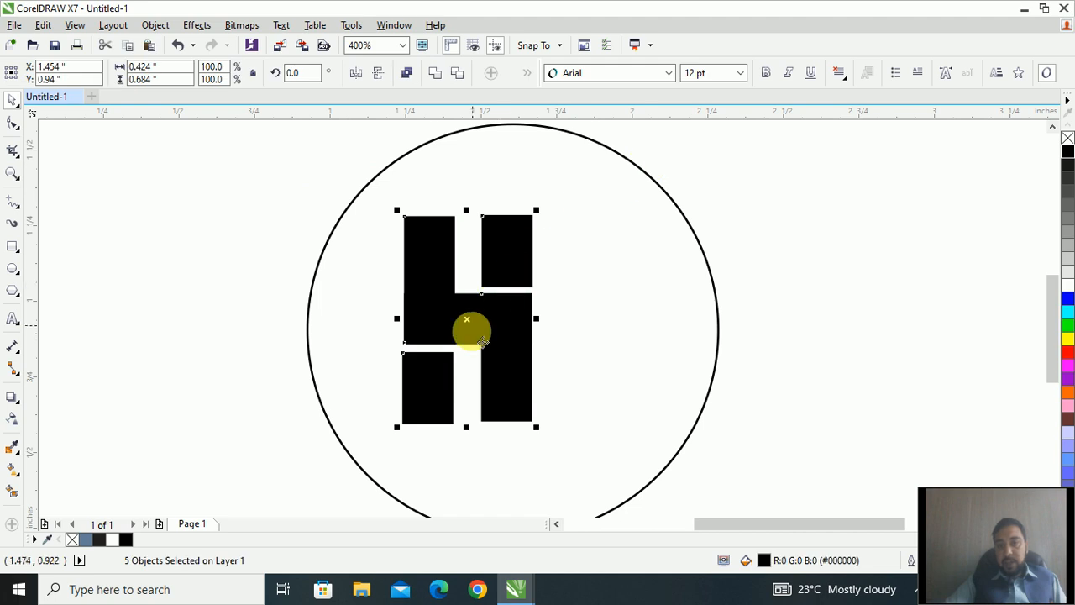
{"action": "left_click_drag", "start_coordinate": [493, 328], "coordinate": [542, 360]}
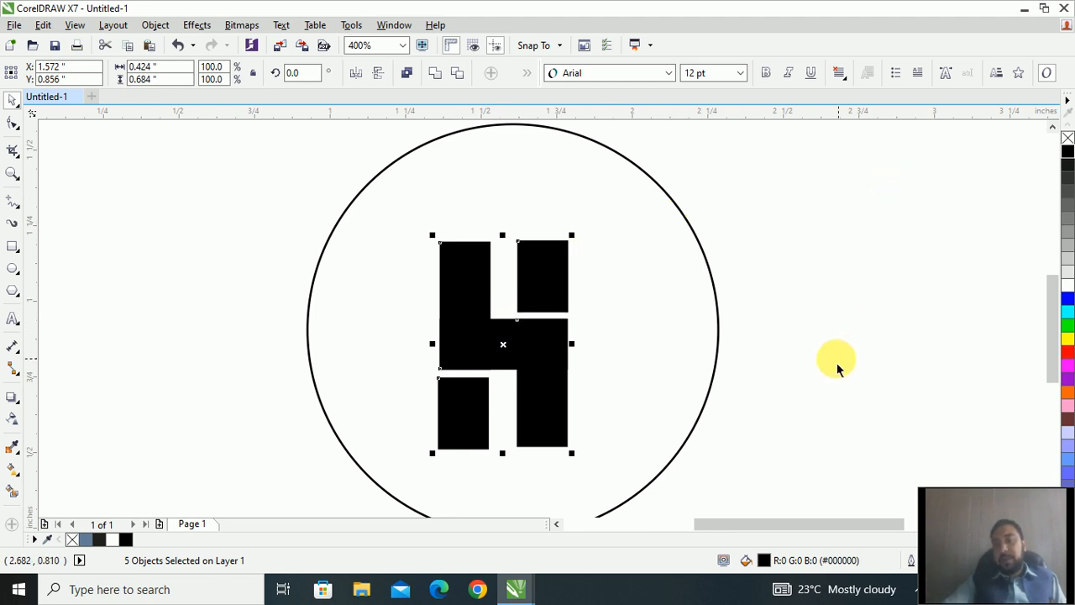
{"action": "left_click", "coordinate": [804, 367]}
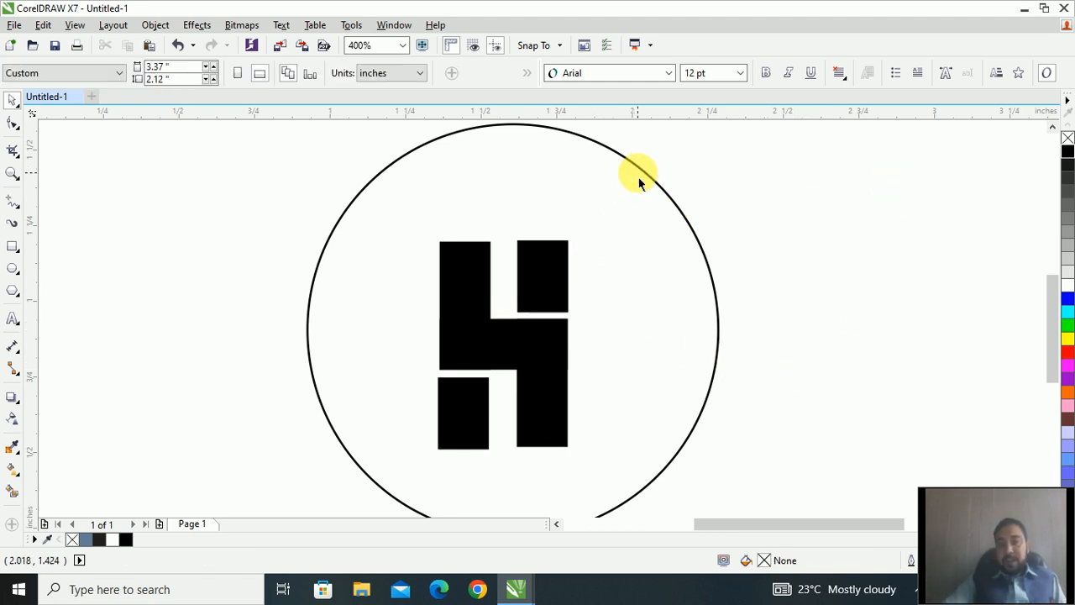
Create a smaller concentric copy of the circle, about 1.178 inches in diameter, inside the original
{"action": "left_click", "coordinate": [653, 184]}
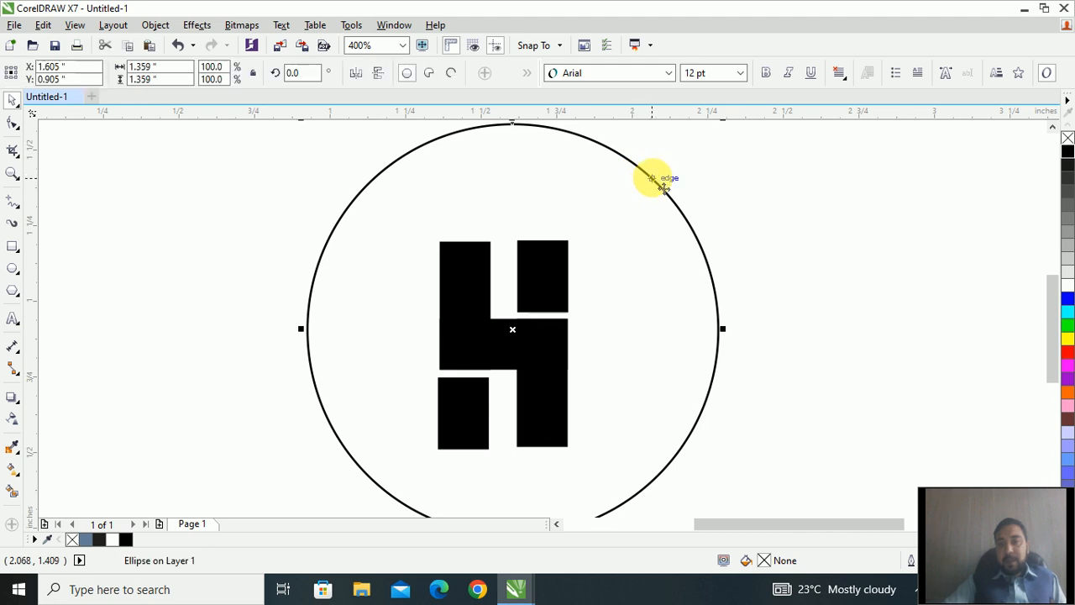
{"action": "scroll", "coordinate": [701, 317], "scroll_direction": "down", "scroll_amount": 1}
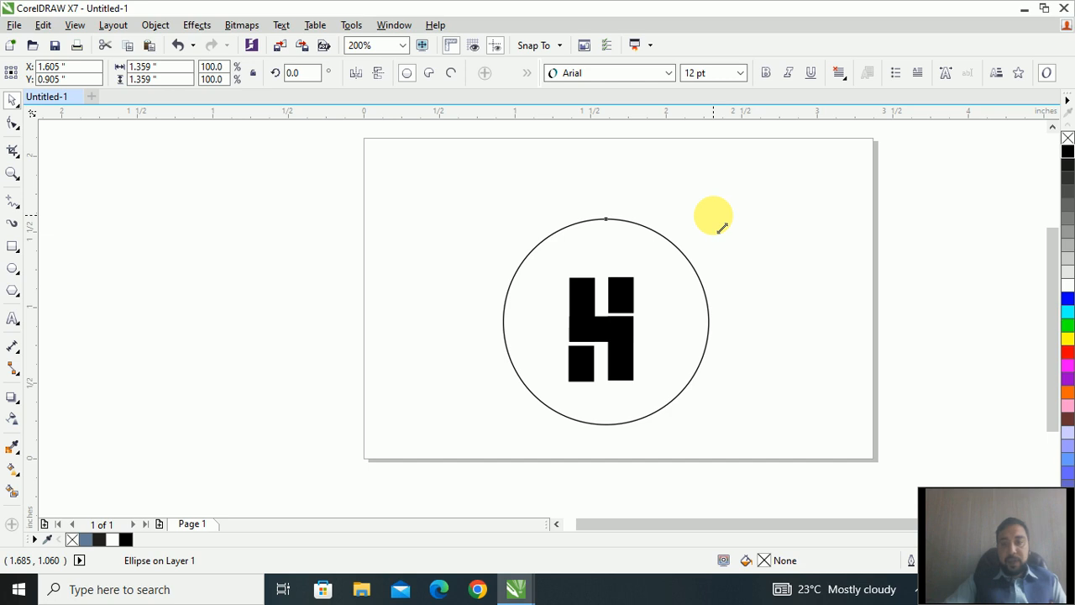
{"action": "left_click_drag", "start_coordinate": [722, 228], "coordinate": [720, 241]}
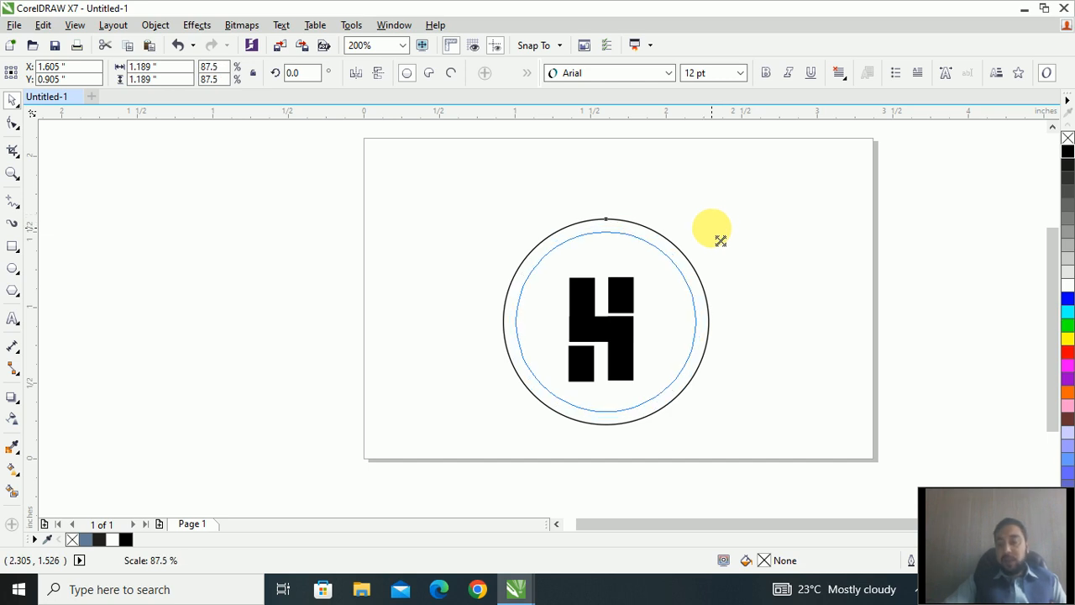
{"action": "left_click_drag", "start_coordinate": [721, 241], "coordinate": [711, 232]}
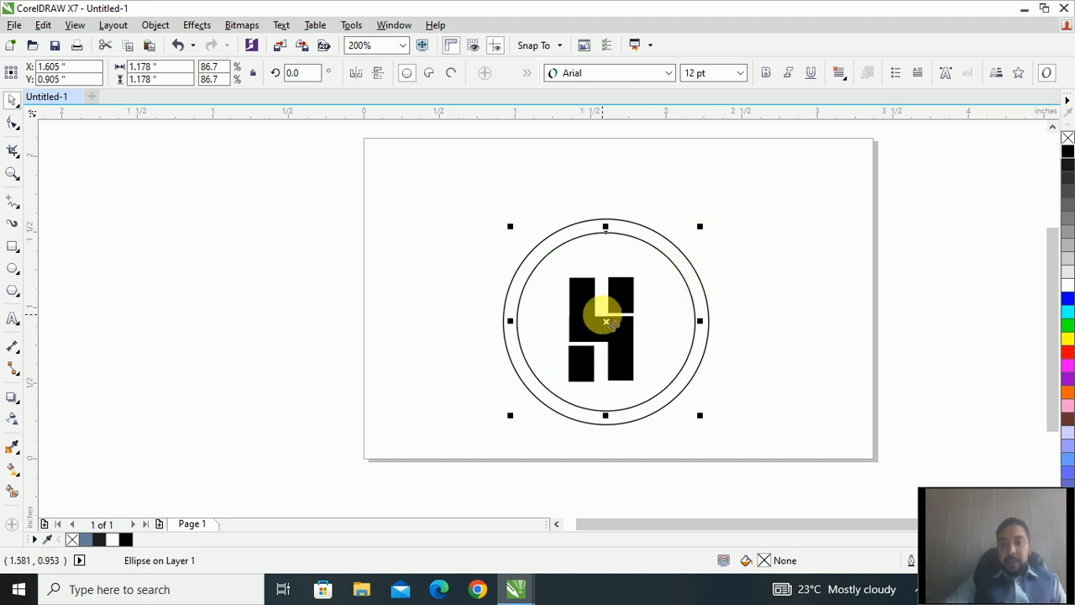
{"action": "left_click", "coordinate": [409, 415]}
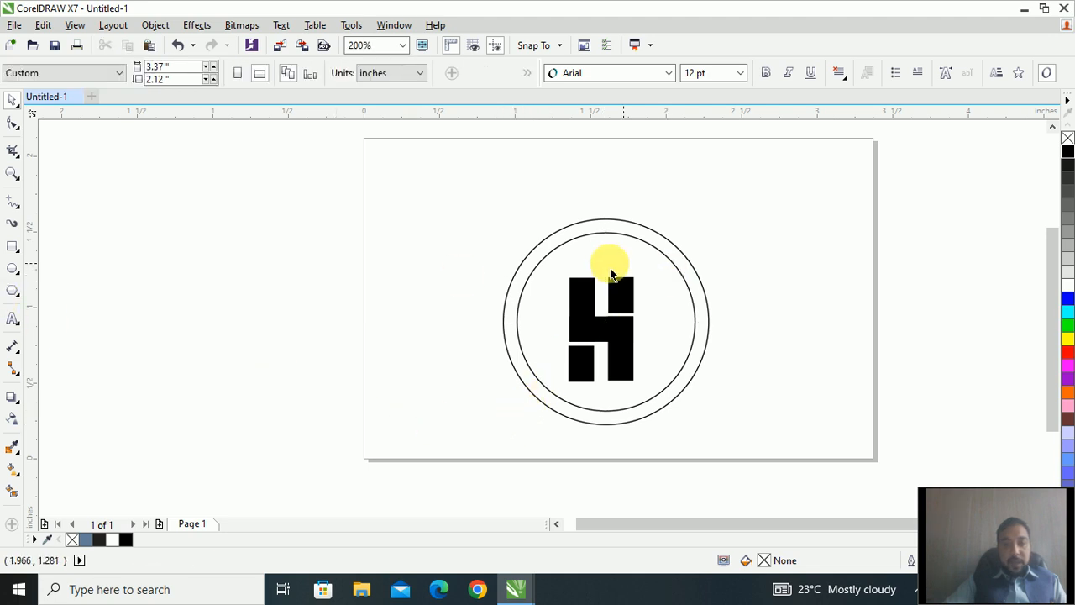
Stretch the upper-left black rectangle upward past the outer circle to a height of about 0.837 inches
{"action": "left_click", "coordinate": [582, 289]}
{"action": "left_click", "coordinate": [764, 308]}
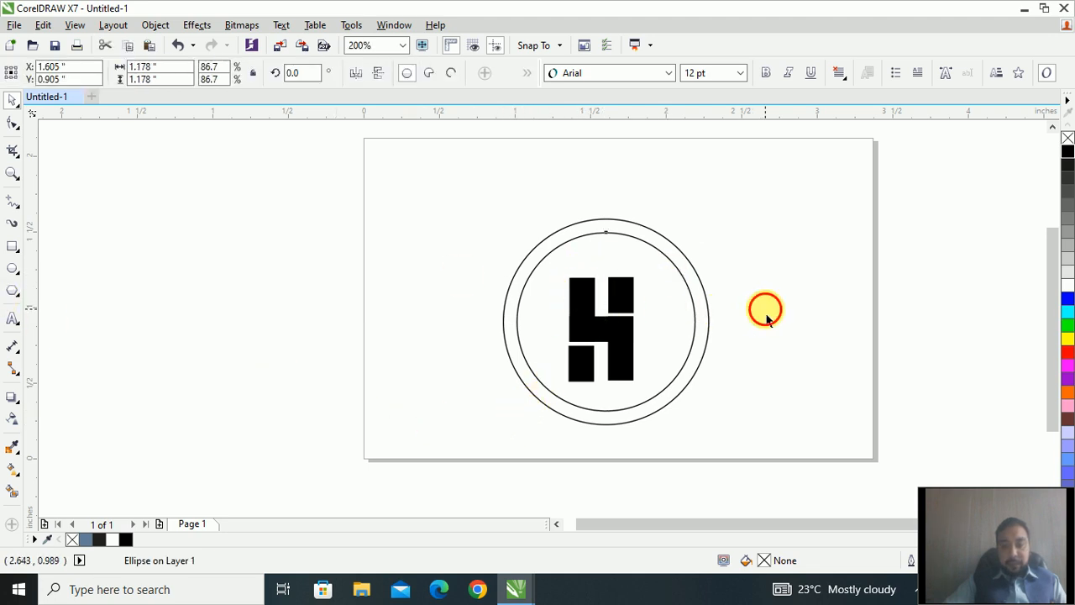
{"action": "left_click_drag", "start_coordinate": [454, 347], "coordinate": [600, 215]}
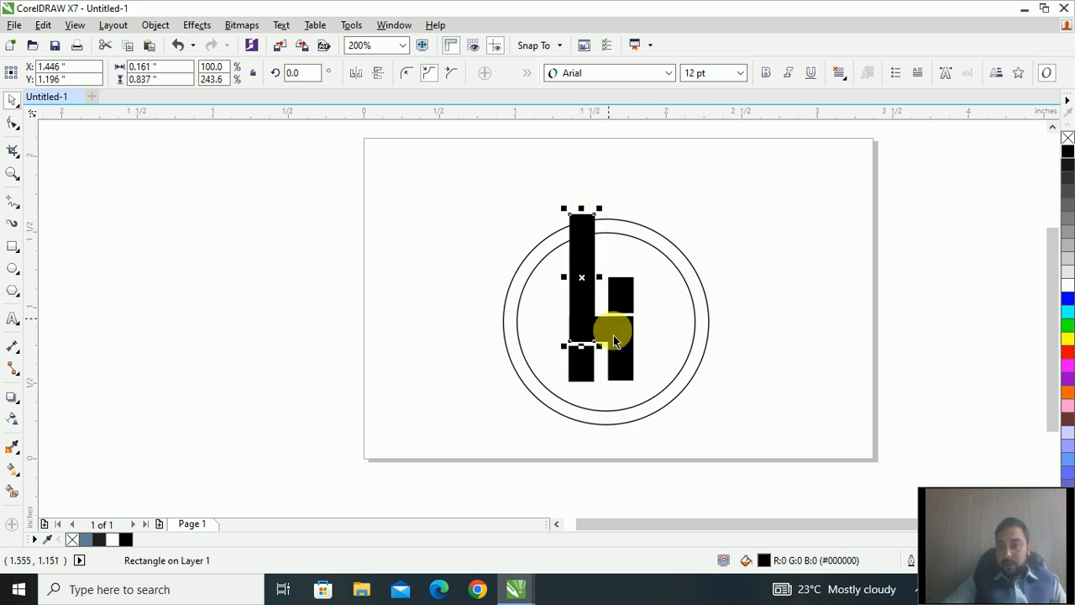
Stretch the lower-right black rectangle downward past the outer circle to a height of about 0.777 inches
{"action": "left_click", "coordinate": [621, 380]}
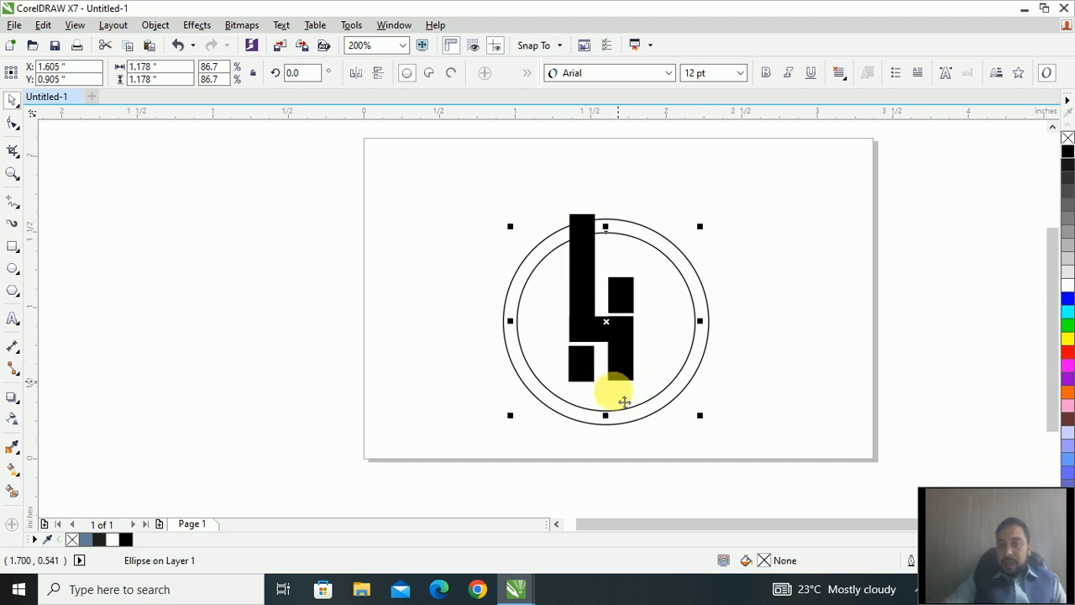
{"action": "left_click", "coordinate": [770, 495]}
{"action": "left_click_drag", "start_coordinate": [753, 399], "coordinate": [605, 310]}
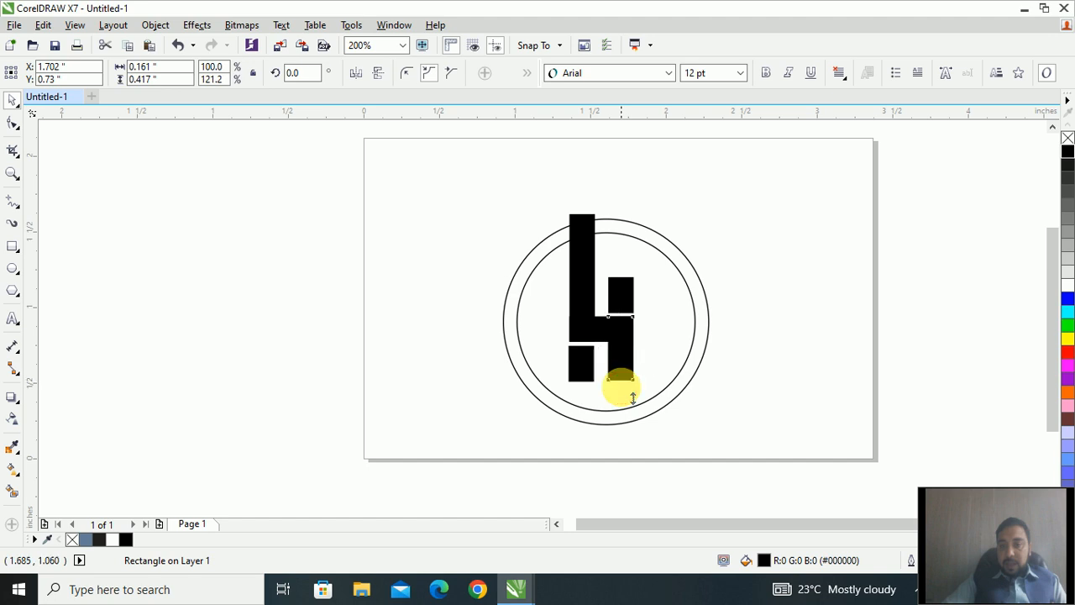
{"action": "left_click_drag", "start_coordinate": [633, 398], "coordinate": [630, 430]}
{"action": "key", "text": "ctrl+z"}
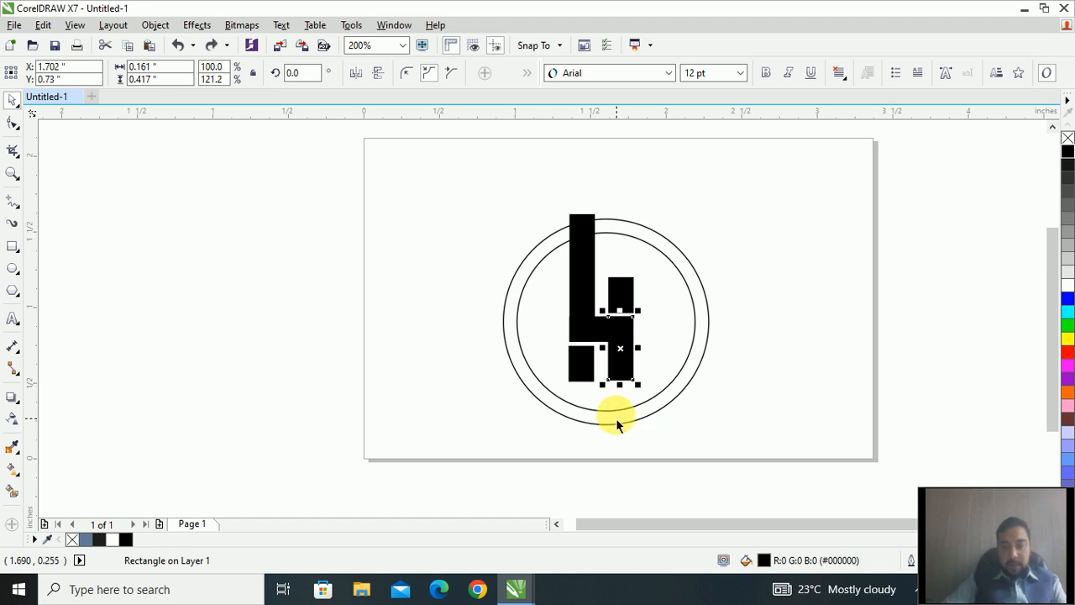
{"action": "left_click_drag", "start_coordinate": [621, 385], "coordinate": [629, 439]}
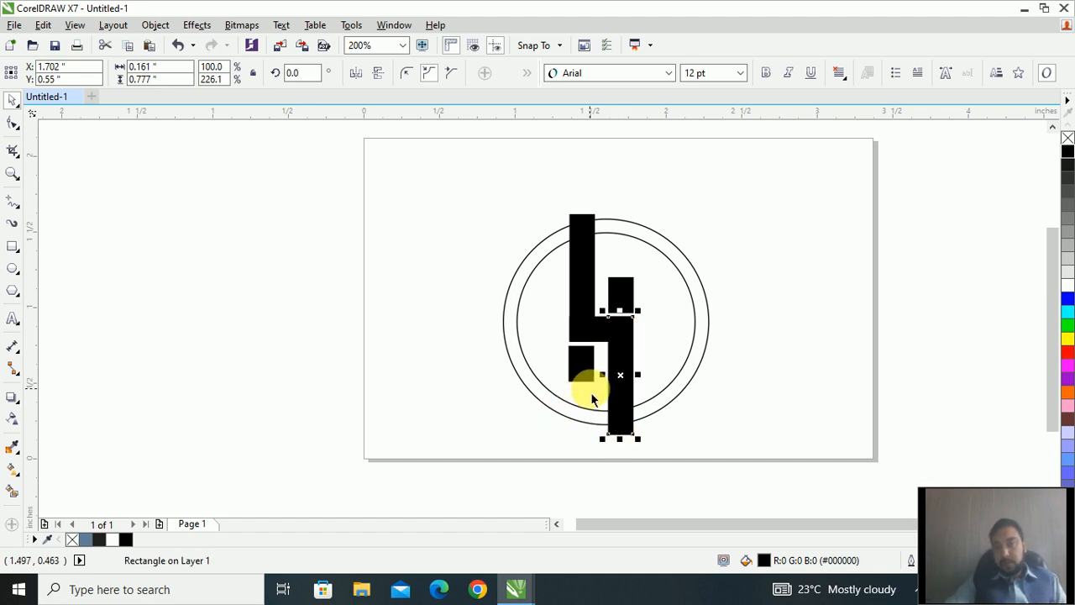
Scale both circles down together about their center to an outer diameter of about 1.033 inches
{"action": "left_click", "coordinate": [677, 273]}
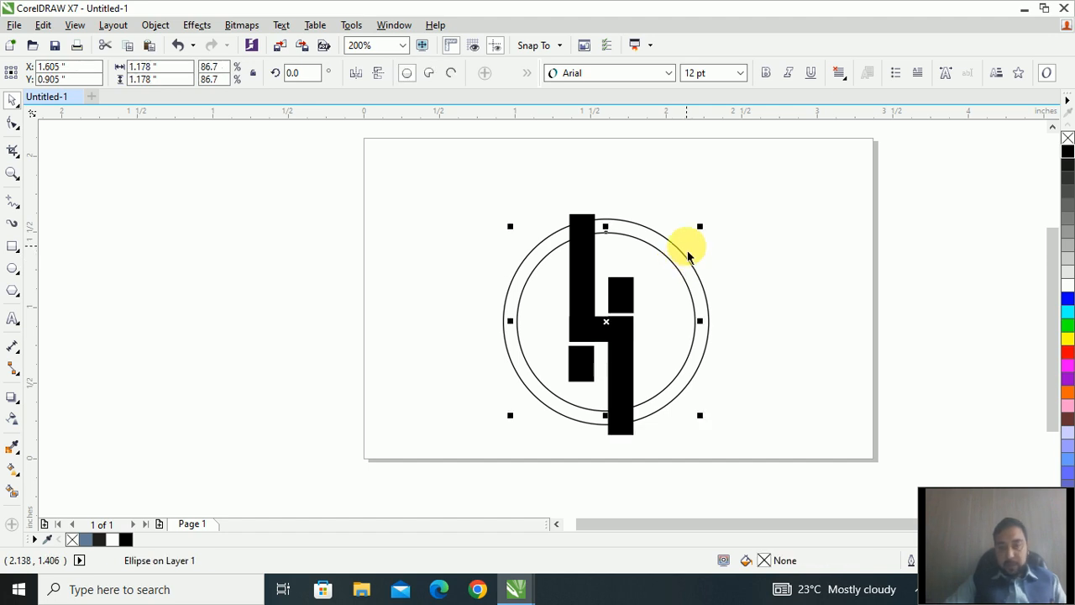
{"action": "left_click", "coordinate": [682, 254], "text": "shift"}
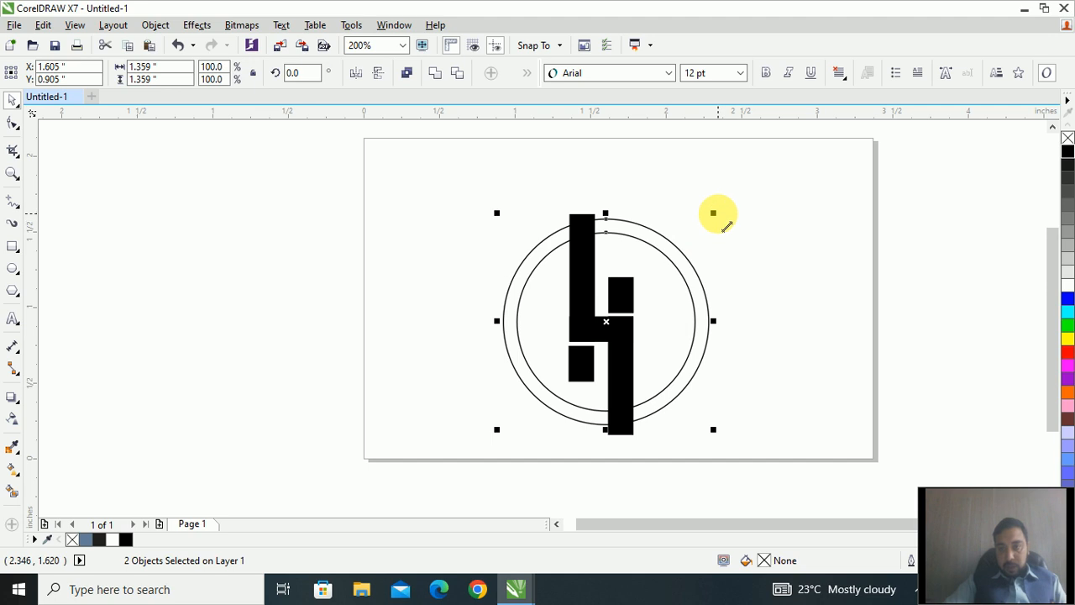
{"action": "left_click_drag", "start_coordinate": [700, 231], "coordinate": [690, 238]}
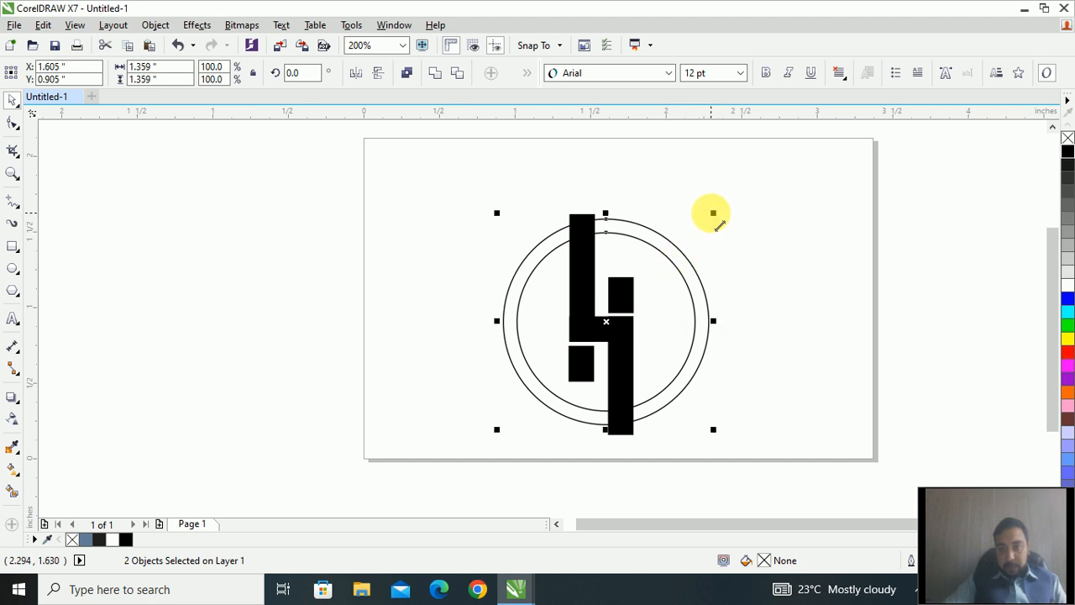
{"action": "left_click_drag", "start_coordinate": [713, 213], "coordinate": [736, 251]}
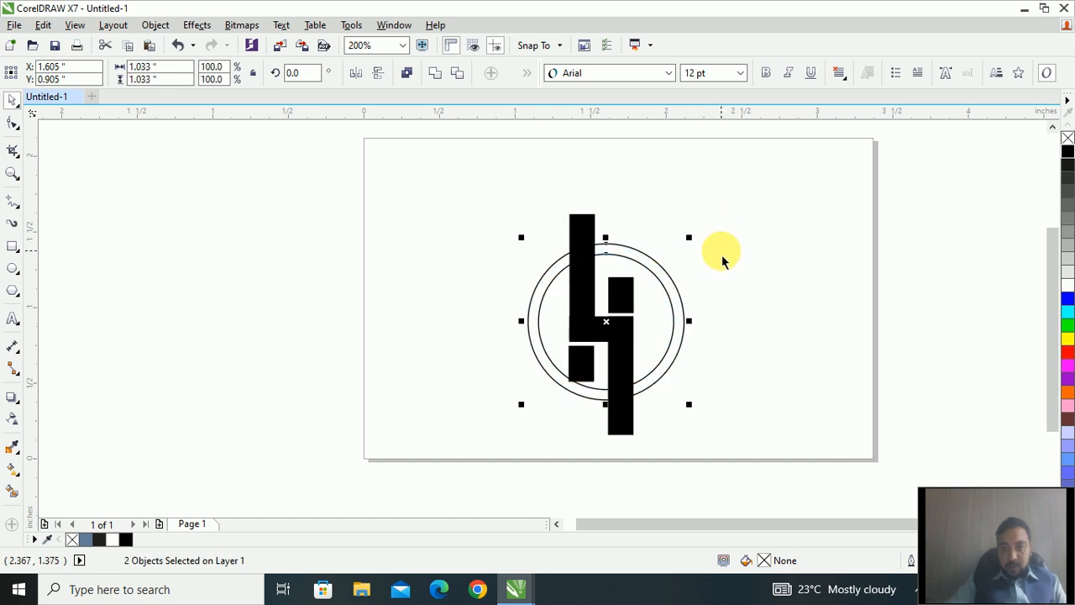
Nudge both circles down and left to X 1.565 and Y 0.865 inches, centering them on the black shape
{"action": "key", "text": "Down"}
{"action": "key", "text": "Down"}
{"action": "key", "text": "Down"}
{"action": "key", "text": "Left"}
{"action": "key", "text": "Left"}
{"action": "key", "text": "Left"}
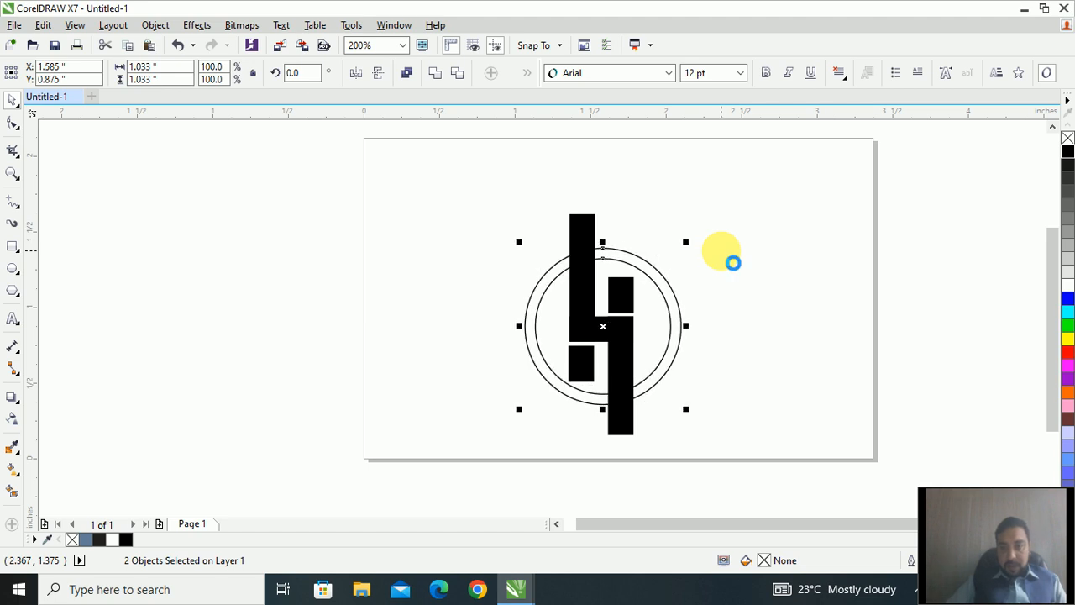
{"action": "key", "text": "Right"}
{"action": "key", "text": "Left"}
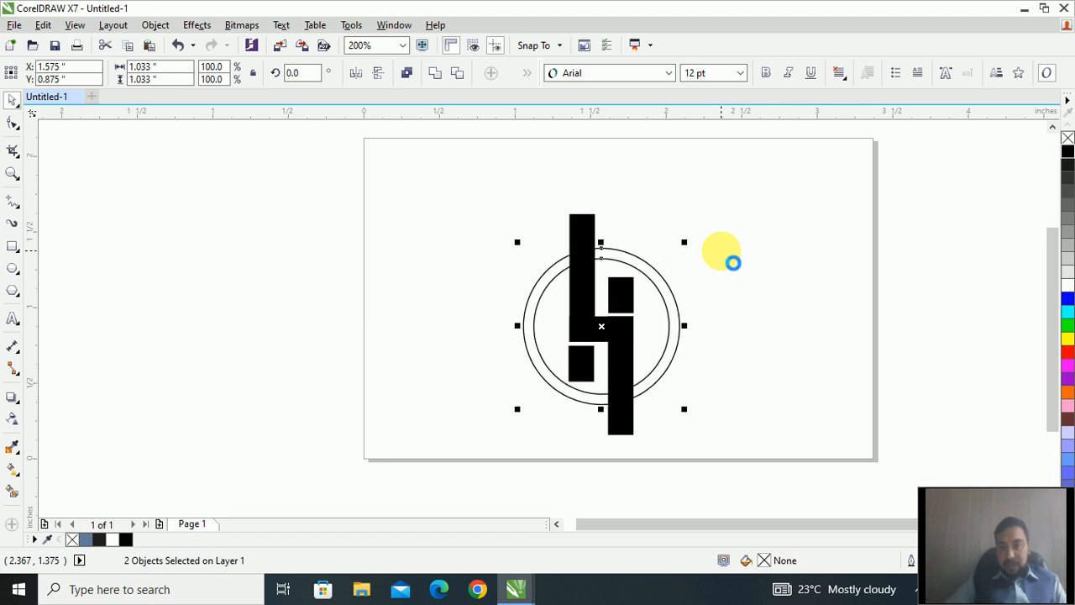
{"action": "key", "text": "Down"}
{"action": "key", "text": "Left"}
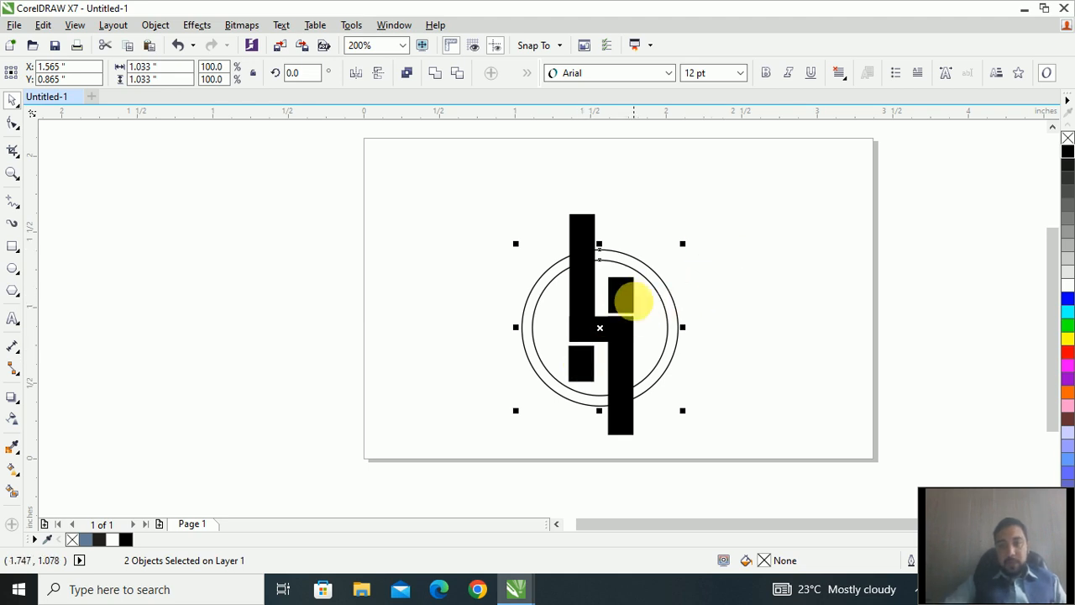
{"action": "left_click", "coordinate": [700, 294]}
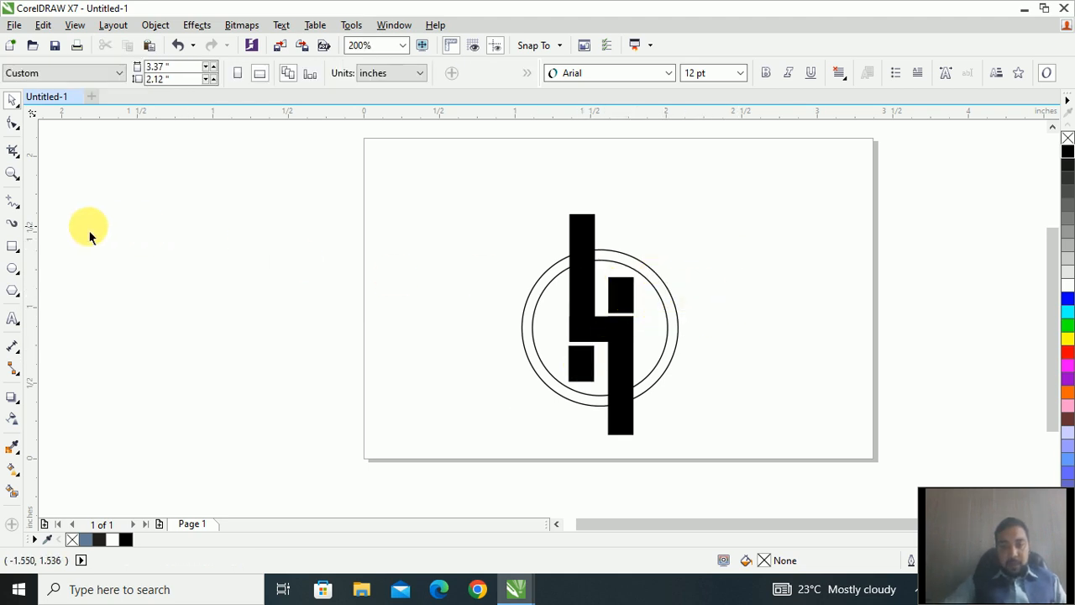
Draw a narrow rectangle of about 0.076 by 0.279 inches across both circles' upper arcs, against the tall left bar's right edge
{"action": "left_click", "coordinate": [12, 246]}
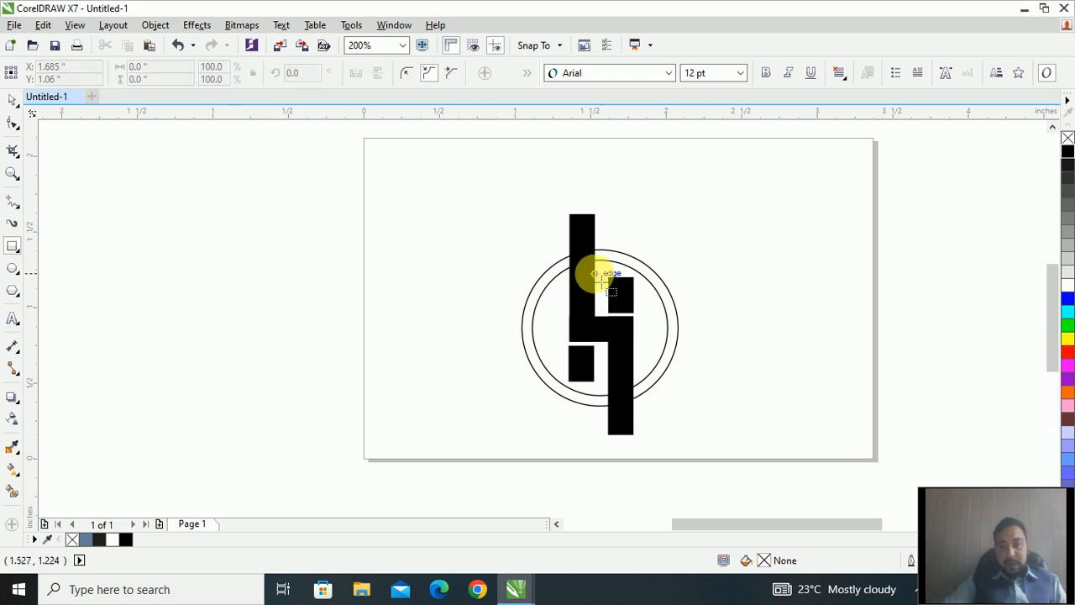
{"action": "scroll", "coordinate": [595, 272], "scroll_direction": "up", "scroll_amount": 1}
{"action": "left_click_drag", "start_coordinate": [605, 217], "coordinate": [575, 292]}
{"action": "scroll", "coordinate": [604, 254], "scroll_direction": "up", "scroll_amount": 2}
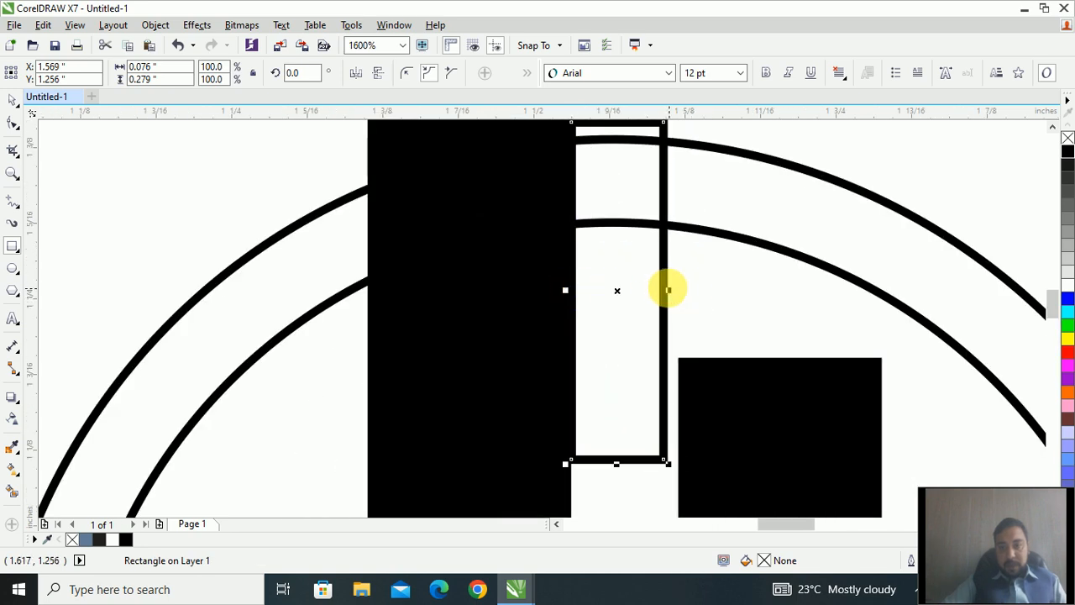
Align the narrow rectangle with the tall left bar's right edge and widen it to about 0.088 inches, reaching the upper-right block's left edge
{"action": "left_click_drag", "start_coordinate": [669, 291], "coordinate": [686, 290]}
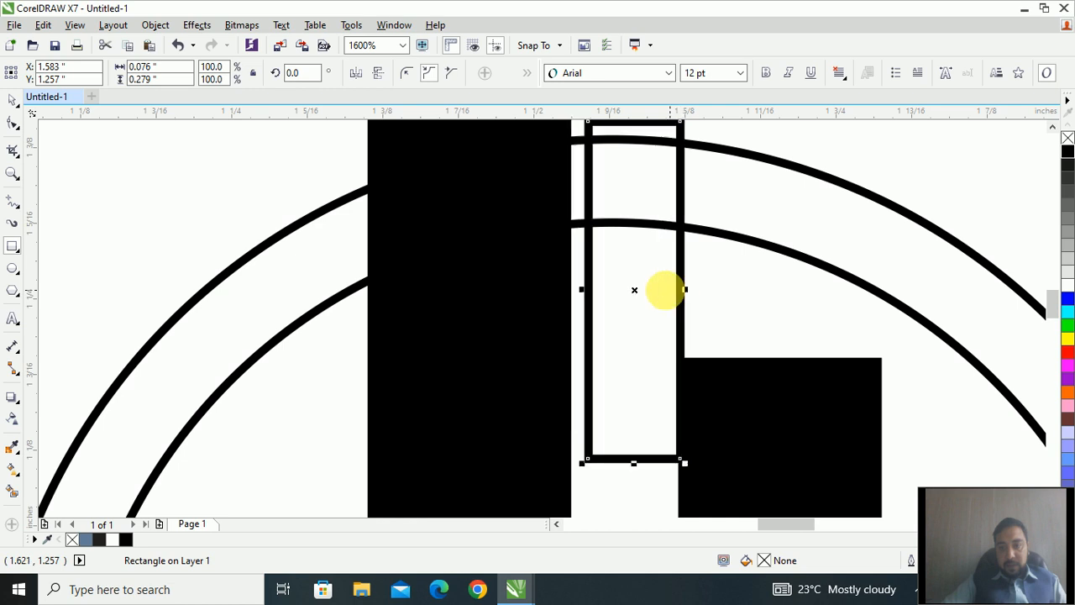
{"action": "scroll", "coordinate": [608, 277], "scroll_direction": "up", "scroll_amount": 1}
{"action": "left_click", "coordinate": [13, 98]}
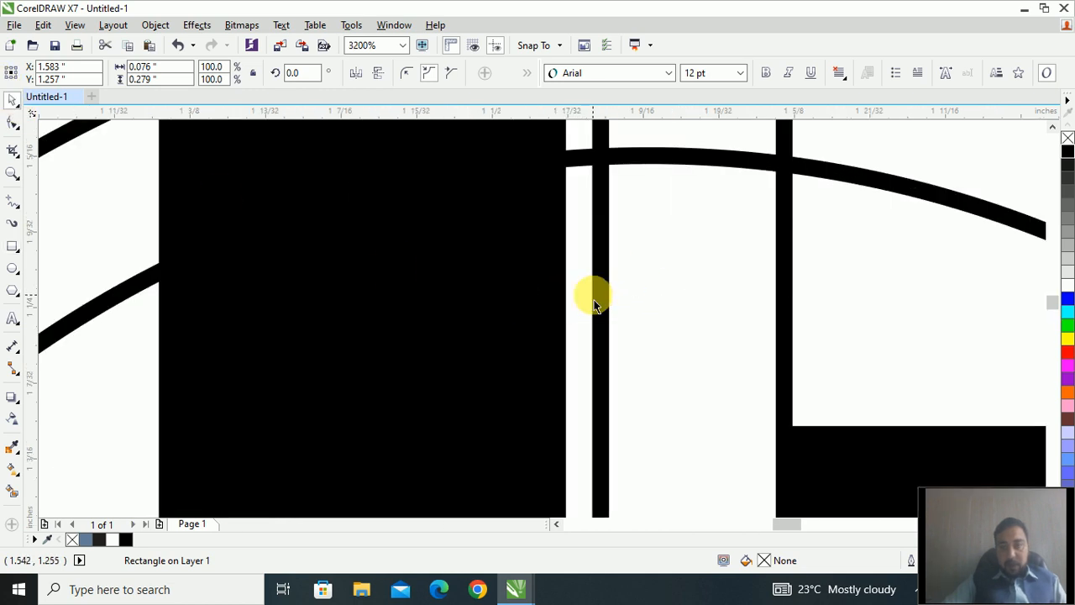
{"action": "left_click_drag", "start_coordinate": [594, 300], "coordinate": [562, 293]}
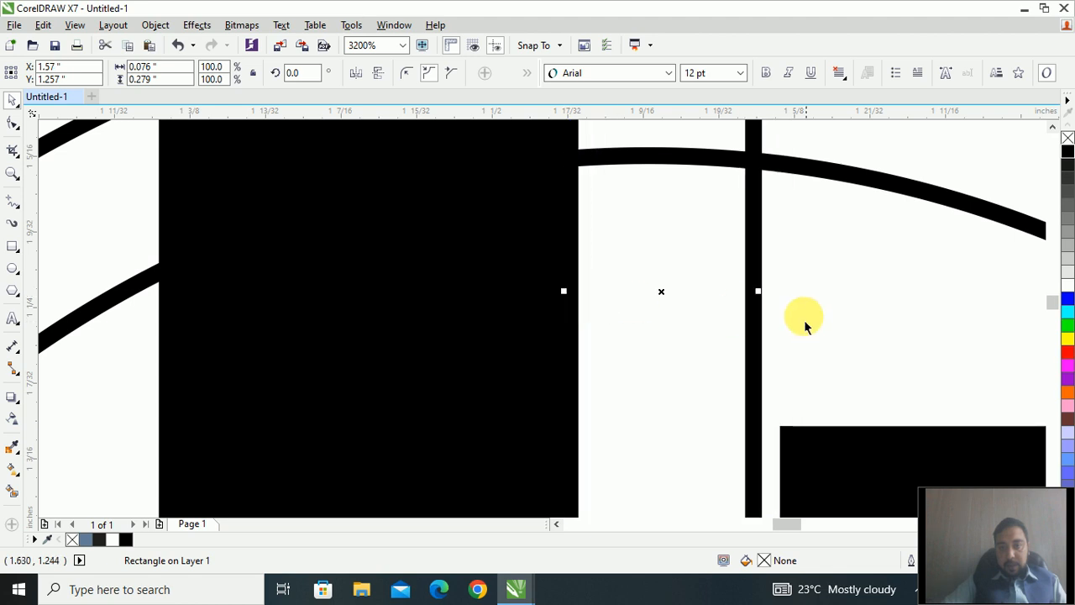
{"action": "left_click_drag", "start_coordinate": [759, 291], "coordinate": [787, 292]}
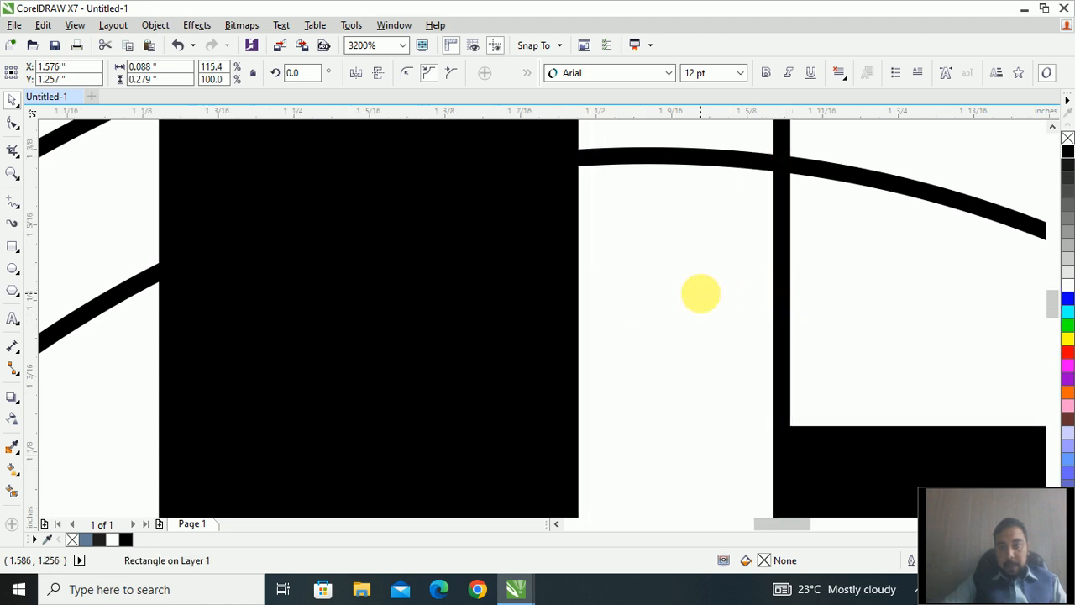
{"action": "scroll", "coordinate": [699, 293], "scroll_direction": "down", "scroll_amount": 2}
{"action": "scroll", "coordinate": [710, 295], "scroll_direction": "down", "scroll_amount": 1}
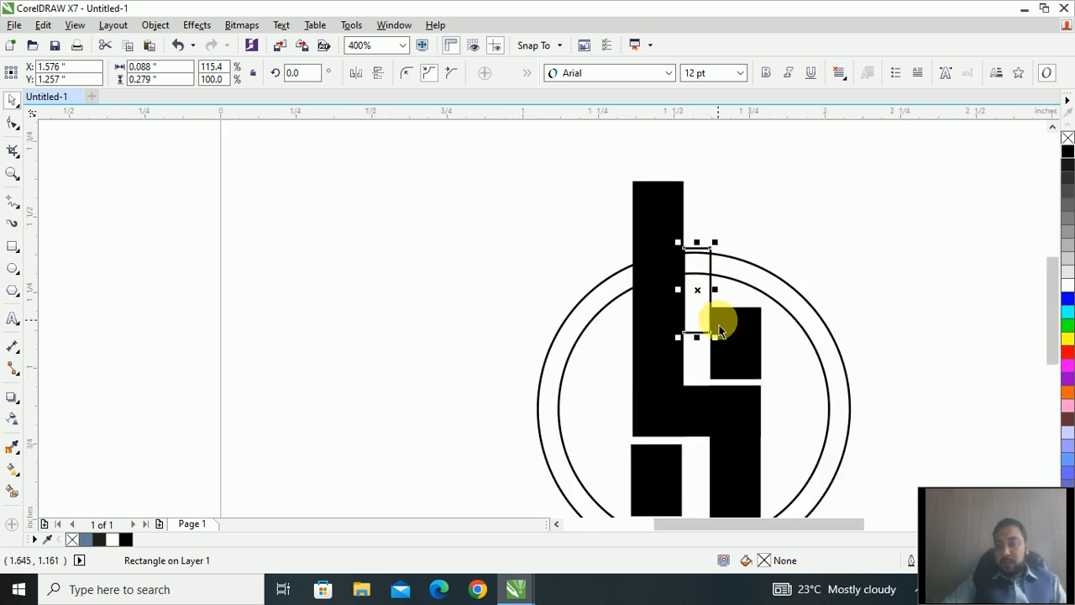
{"action": "scroll", "coordinate": [714, 311], "scroll_direction": "down", "scroll_amount": 1}
{"action": "scroll", "coordinate": [714, 431], "scroll_direction": "up", "scroll_amount": 1}
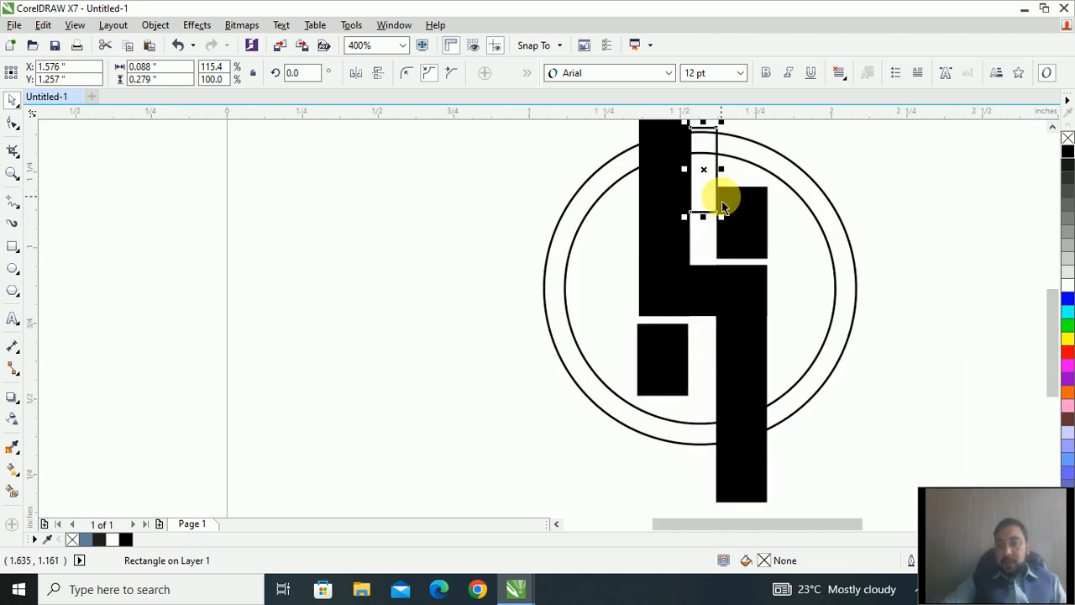
{"action": "left_click", "coordinate": [712, 288]}
{"action": "left_click", "coordinate": [712, 288]}
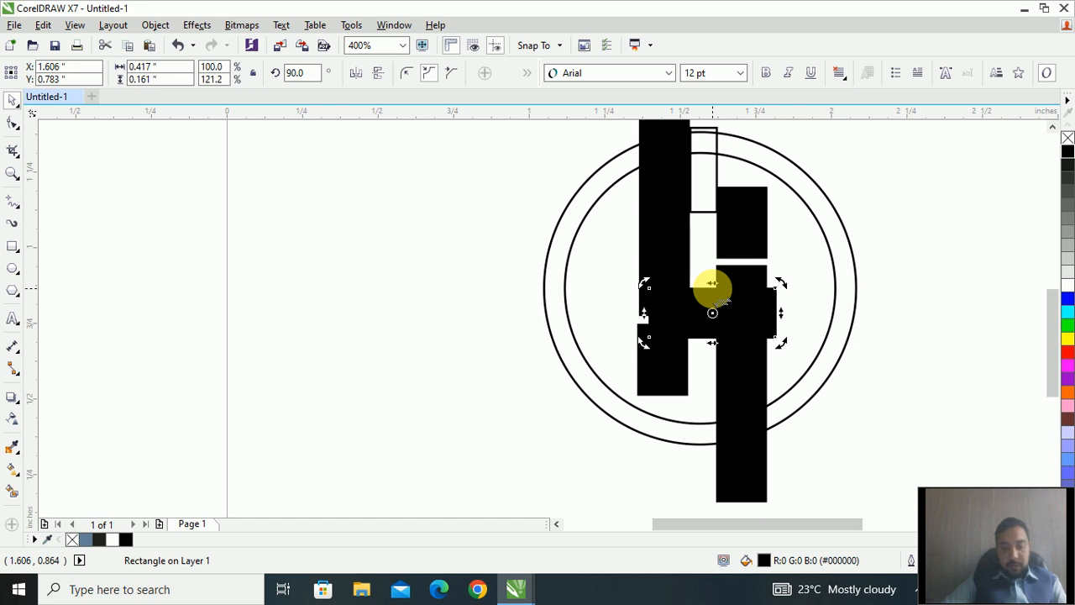
Place a copy of the narrow rectangle across both circles' lower arcs and nudge it left to X 1.566 and Y 0.447 inches
{"action": "left_click", "coordinate": [720, 158]}
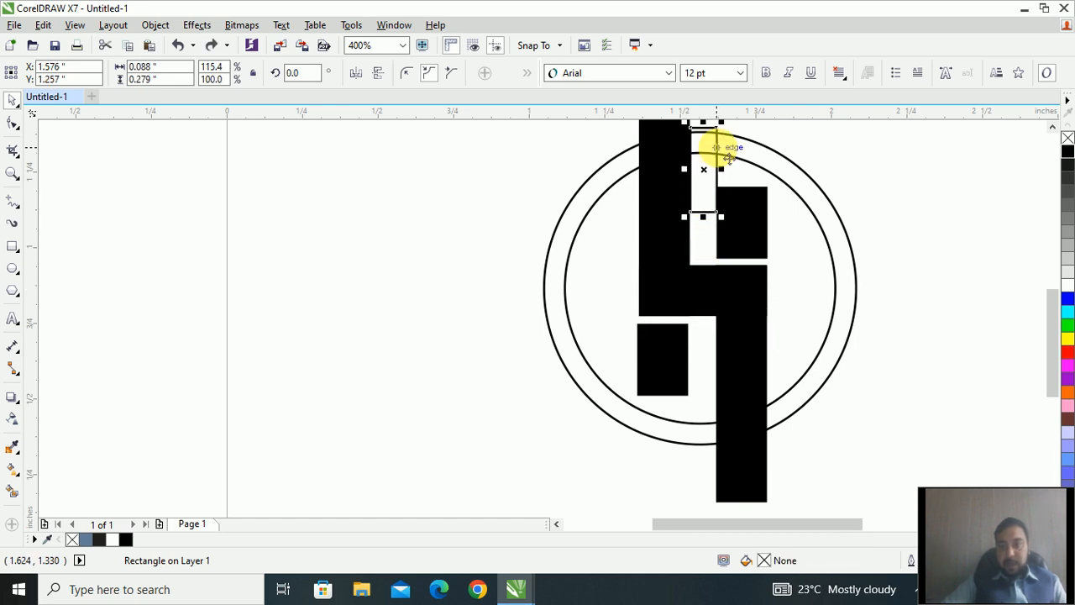
{"action": "left_click_drag", "start_coordinate": [716, 147], "coordinate": [704, 396]}
{"action": "scroll", "coordinate": [699, 391], "scroll_direction": "up", "scroll_amount": 1}
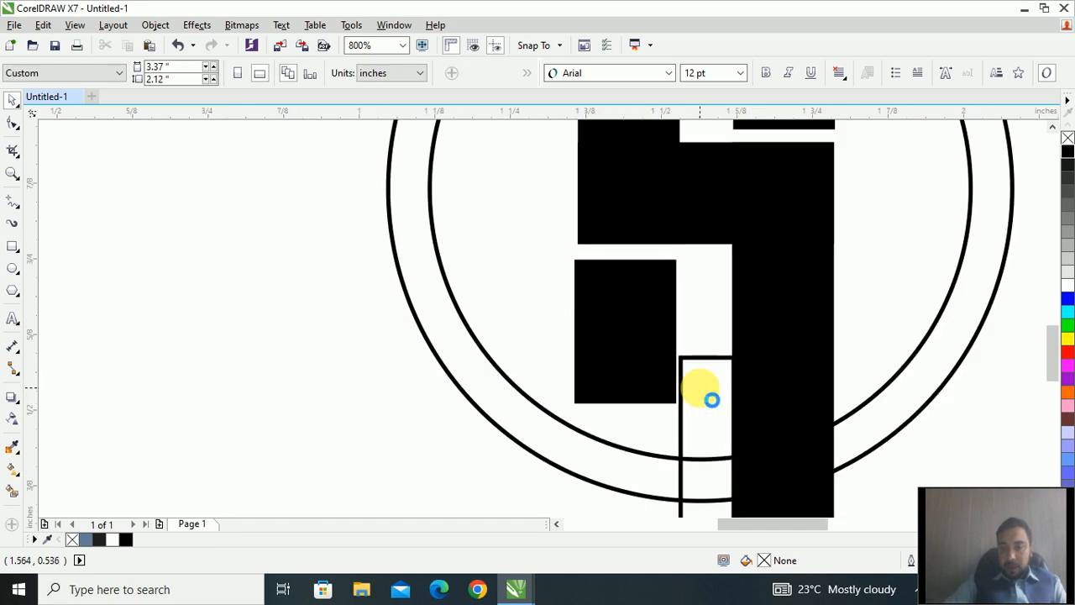
{"action": "left_click", "coordinate": [684, 363]}
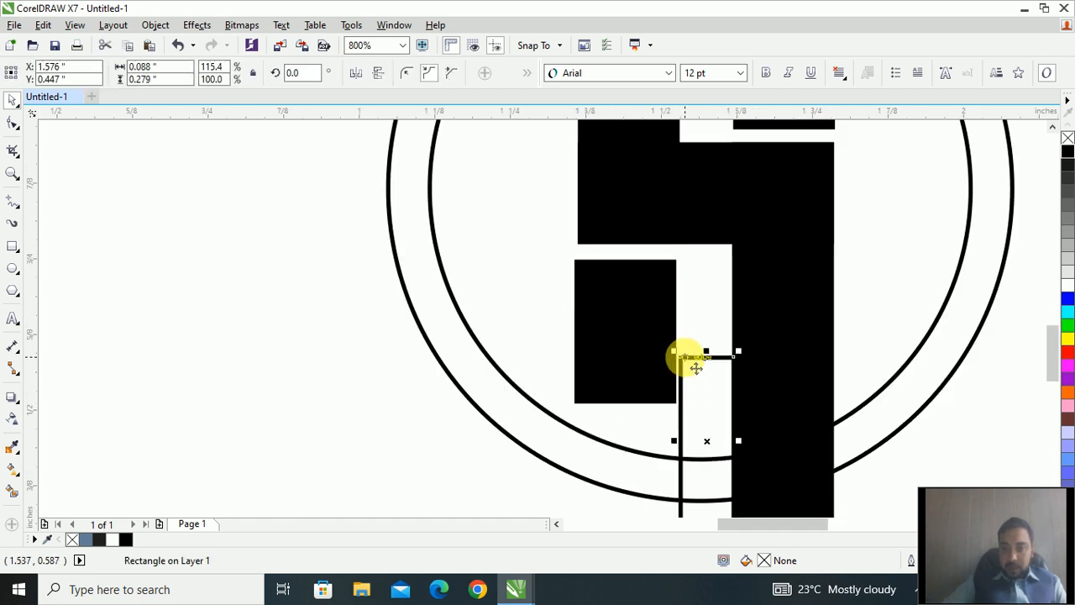
{"action": "key", "text": "Left"}
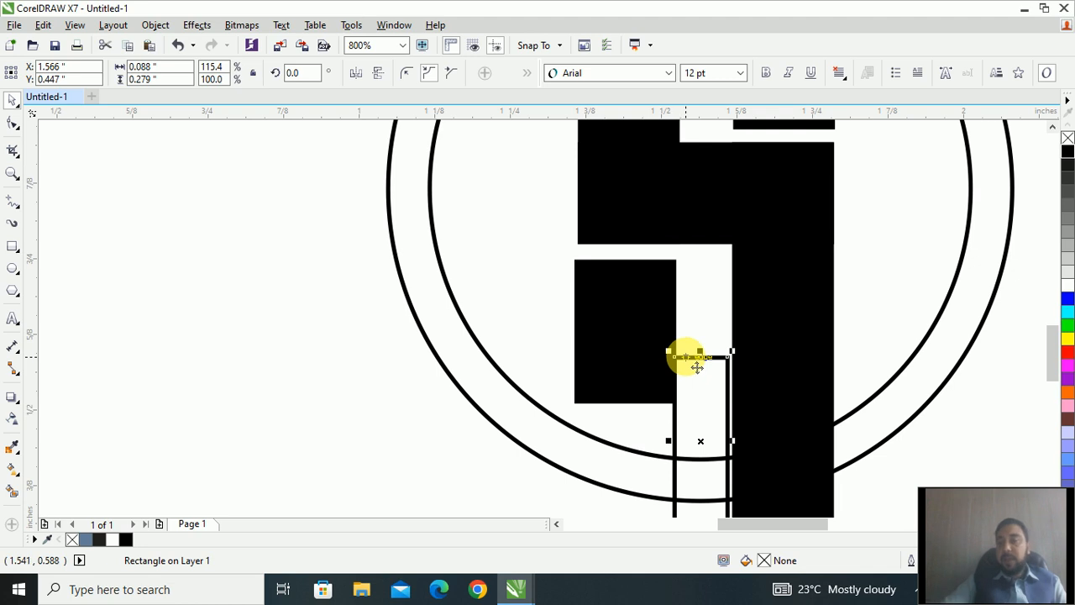
Smart Fill the left and right ring segments between the two circles with blue-grey C:40 M:20 Y:0 K:40 and a 0.5 pt outline
{"action": "scroll", "coordinate": [724, 353], "scroll_direction": "down", "scroll_amount": 2}
{"action": "scroll", "coordinate": [714, 357], "scroll_direction": "up", "scroll_amount": 1}
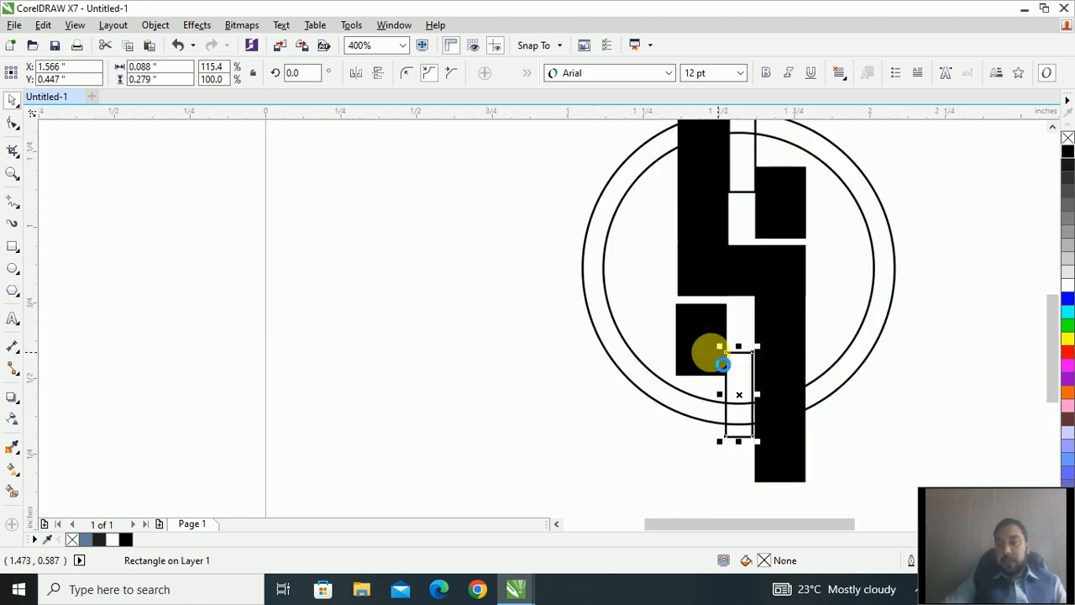
{"action": "scroll", "coordinate": [712, 353], "scroll_direction": "down", "scroll_amount": 1}
{"action": "left_click", "coordinate": [550, 408]}
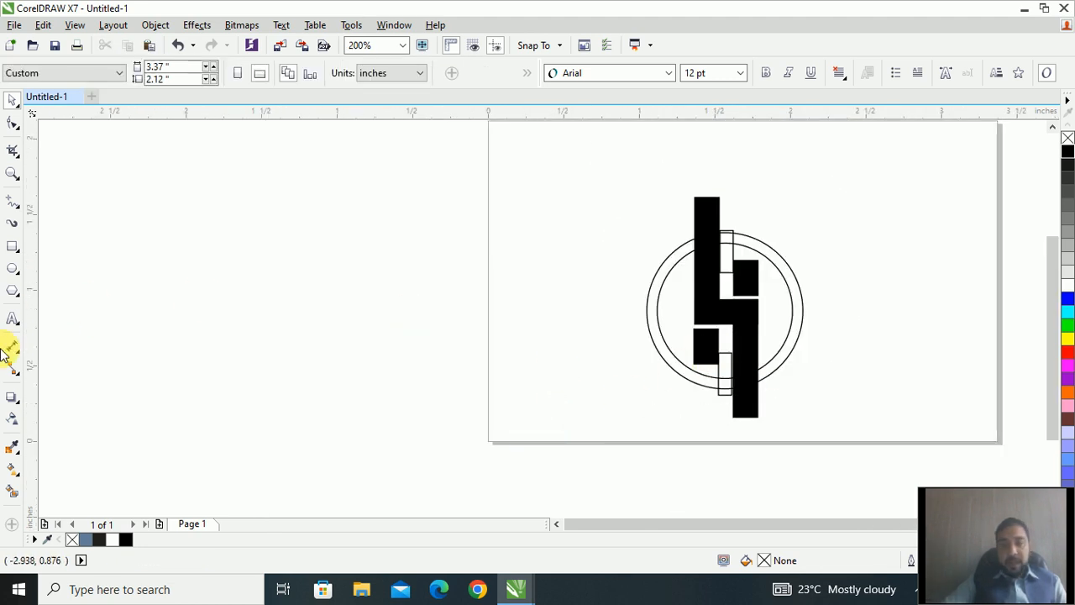
{"action": "left_click", "coordinate": [10, 496]}
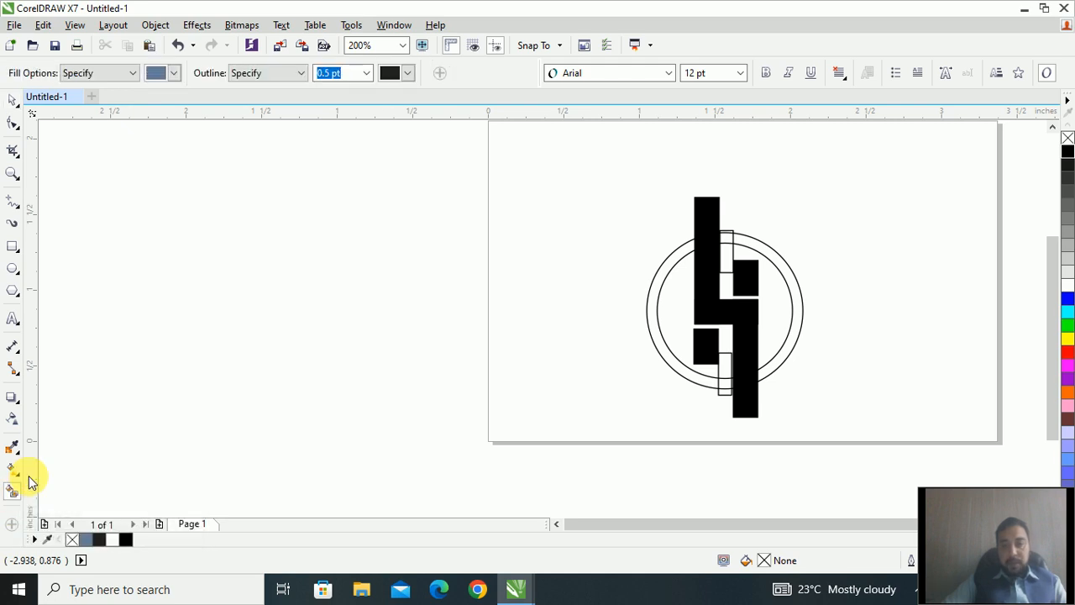
{"action": "left_click", "coordinate": [679, 270]}
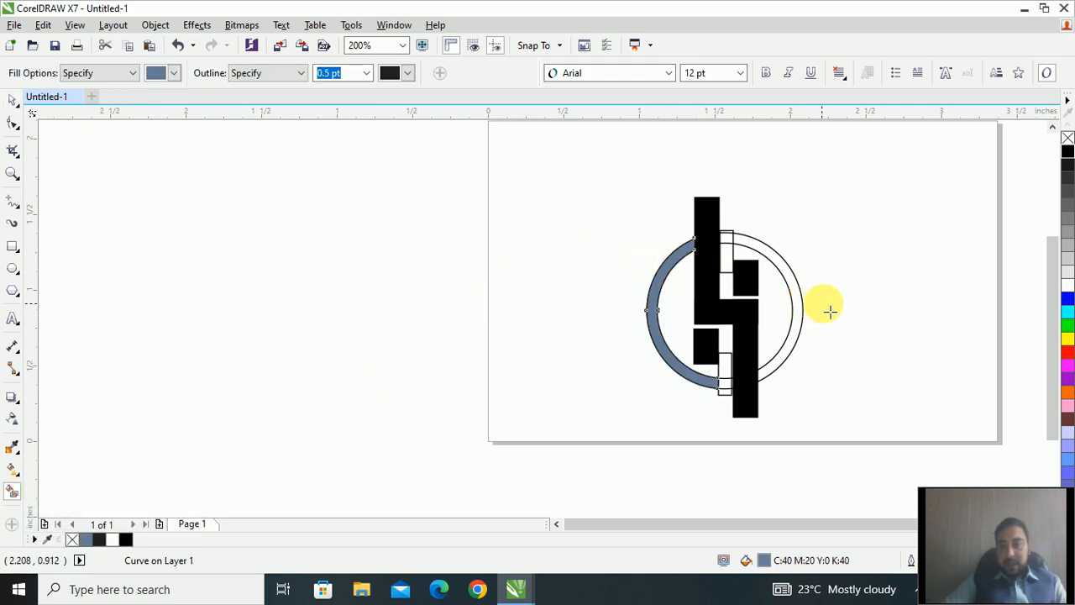
{"action": "left_click", "coordinate": [803, 302]}
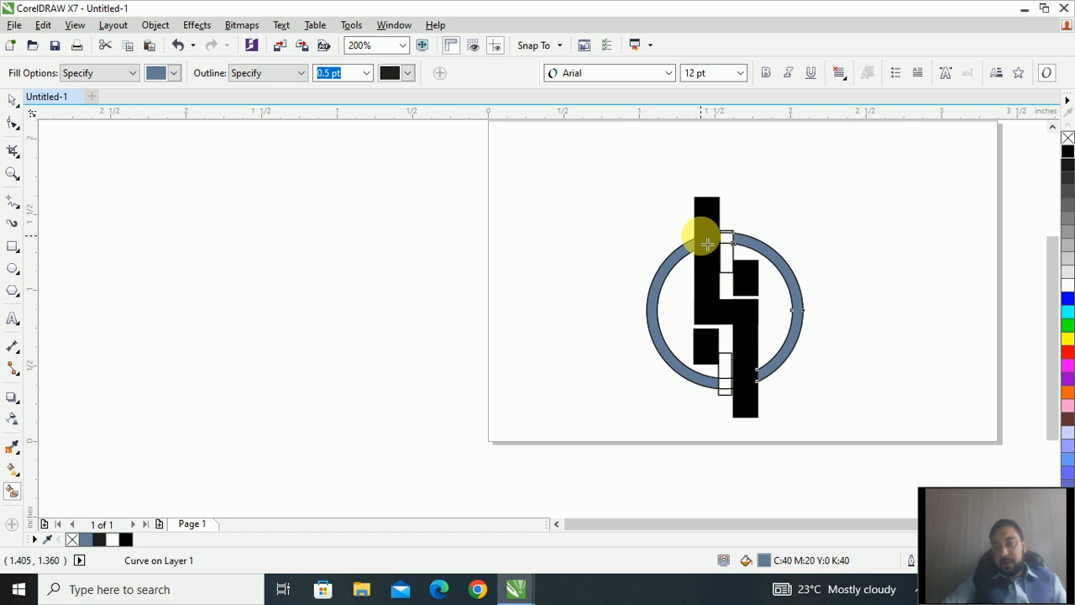
Shorten the tall left black bar from its upper end to a height of about 0.562 inches, inside the outer circle
{"action": "left_click", "coordinate": [14, 102]}
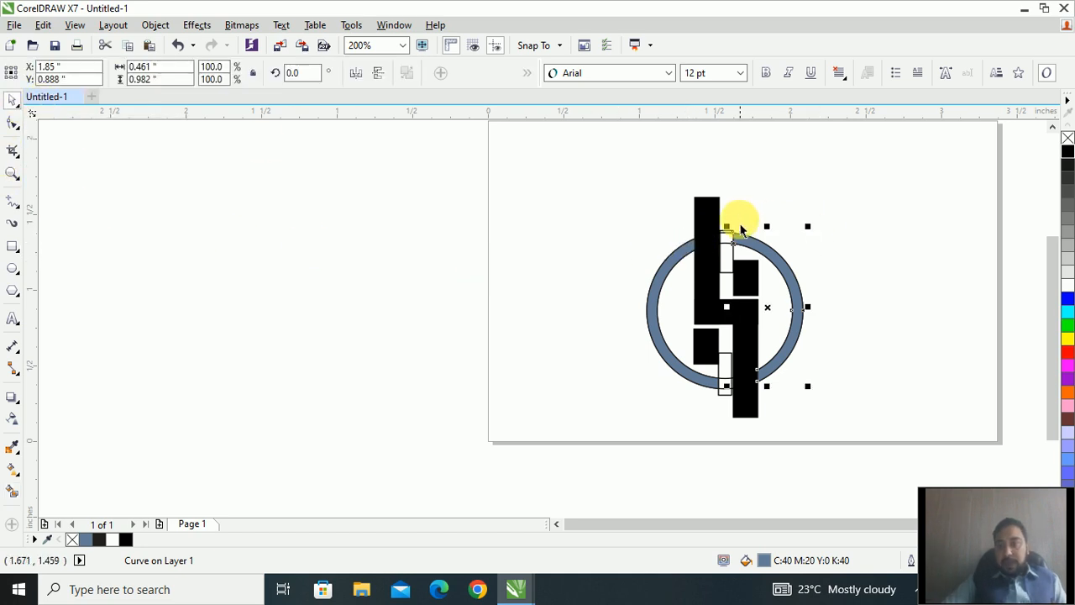
{"action": "left_click", "coordinate": [707, 214]}
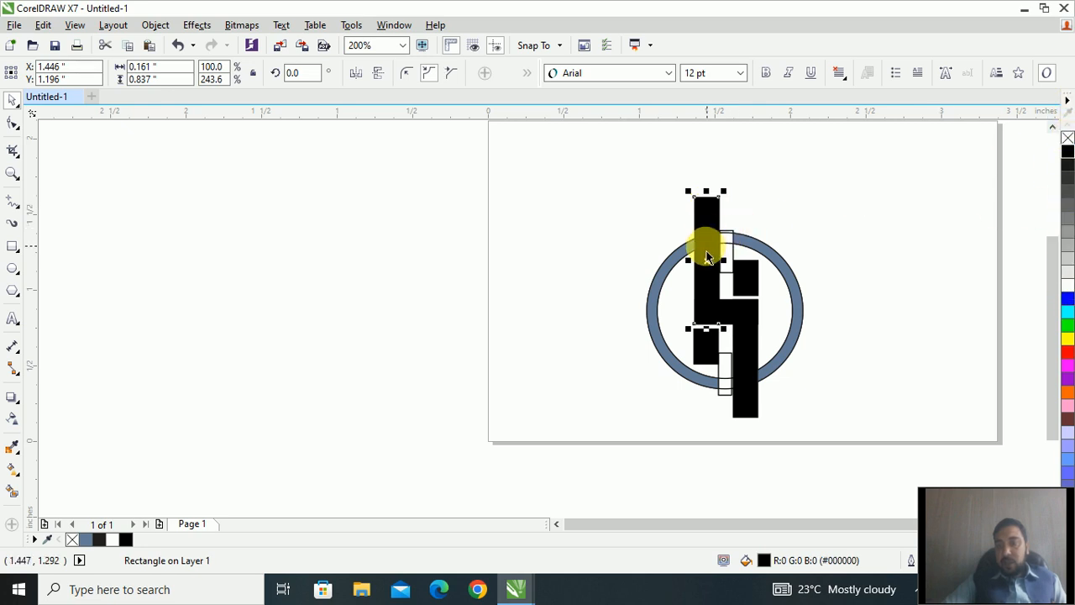
{"action": "left_click", "coordinate": [1068, 139]}
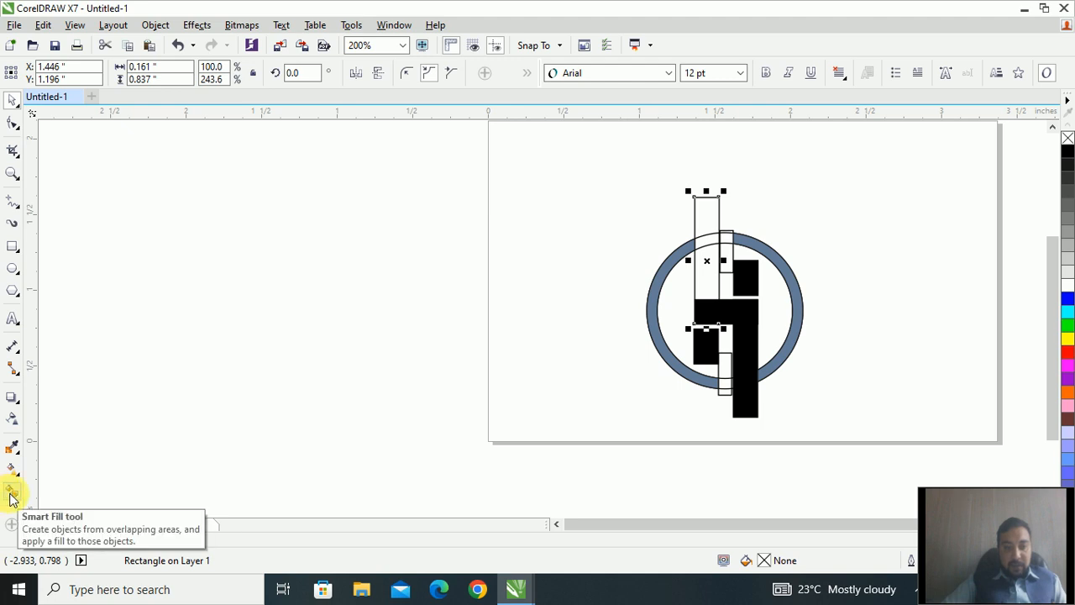
{"action": "key", "text": "ctrl+z"}
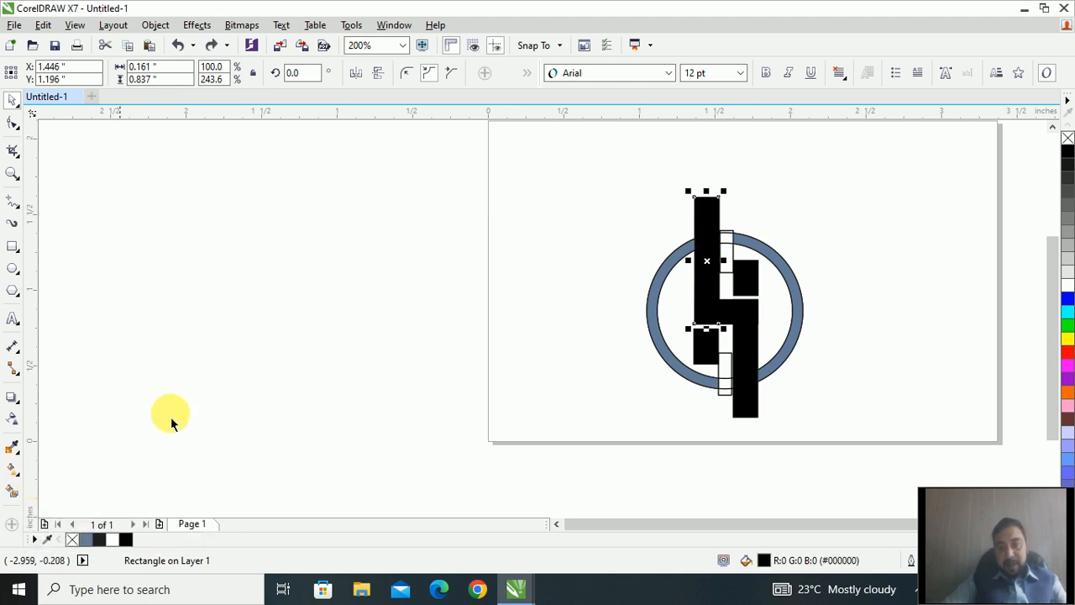
{"action": "scroll", "coordinate": [702, 178], "scroll_direction": "up", "scroll_amount": 2}
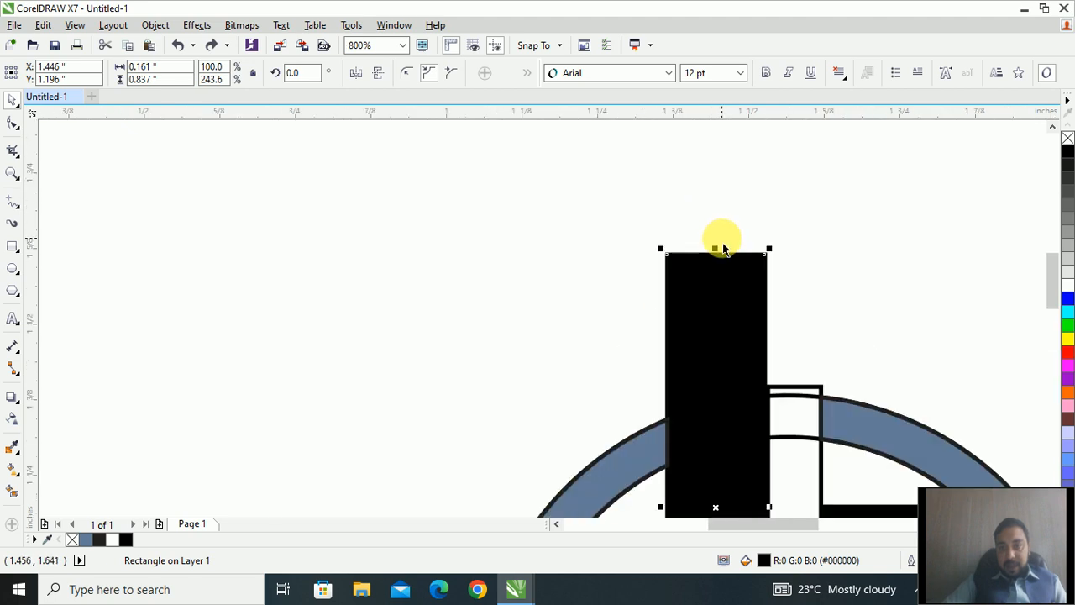
{"action": "left_click_drag", "start_coordinate": [714, 248], "coordinate": [703, 427]}
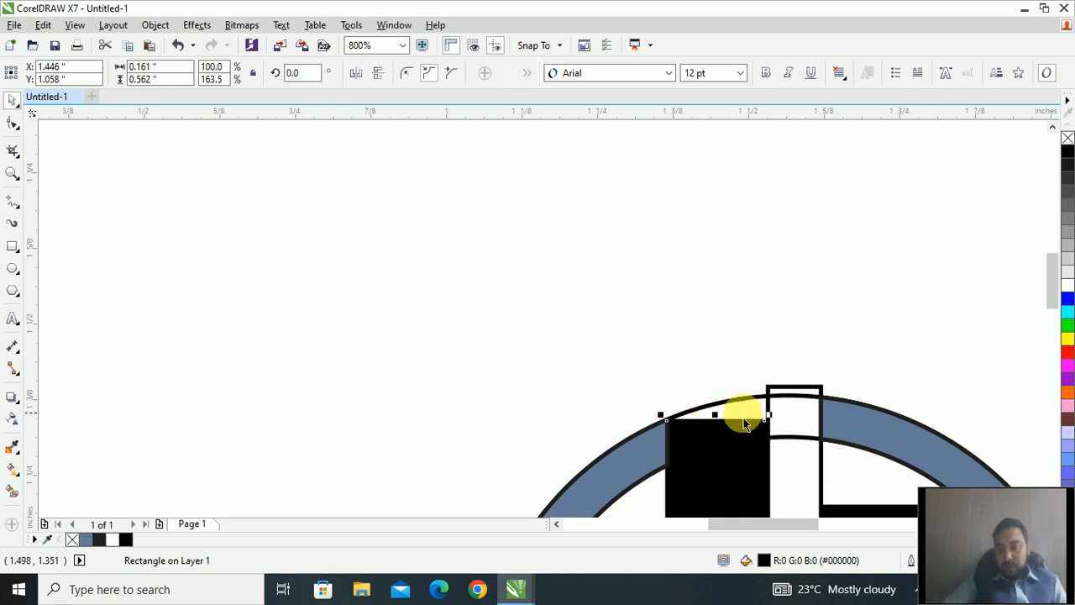
Smart Fill the ring segment above the tall left bar with the same blue-grey
{"action": "scroll", "coordinate": [708, 353], "scroll_direction": "up", "scroll_amount": 2}
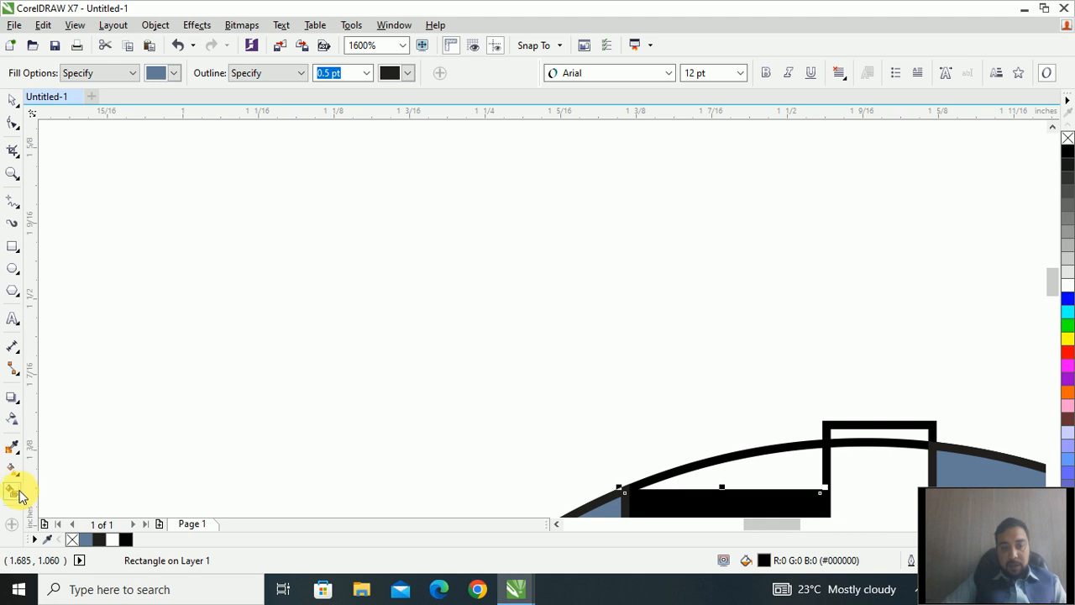
{"action": "left_click", "coordinate": [13, 491]}
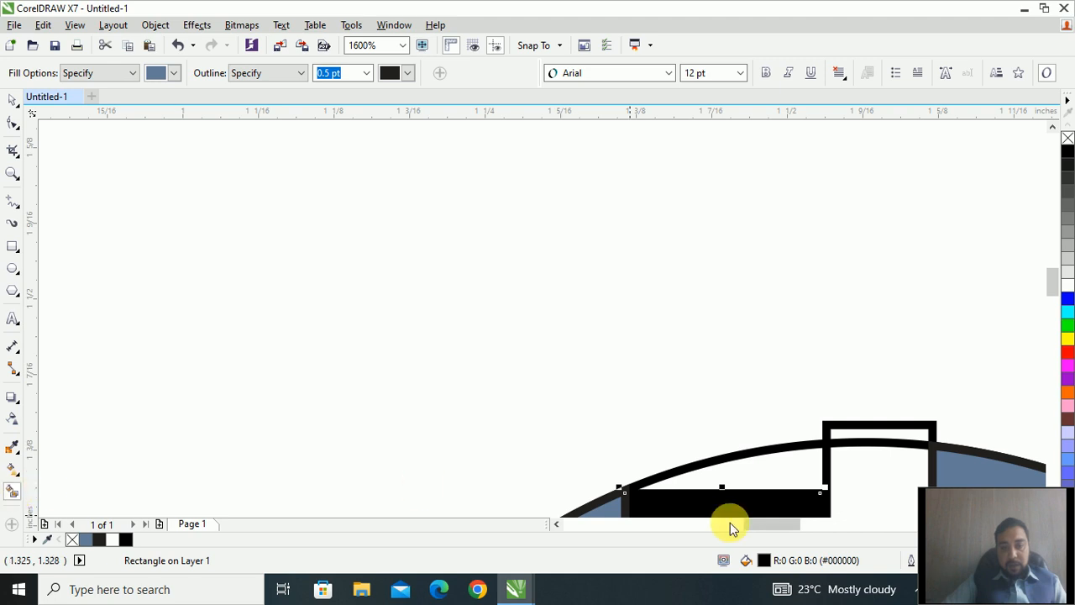
{"action": "left_click", "coordinate": [736, 475]}
Shorten the long lower-right black bar from its lower end to a height of about 0.535 inches, inside the outer circle
{"action": "scroll", "coordinate": [739, 473], "scroll_direction": "down", "scroll_amount": 4}
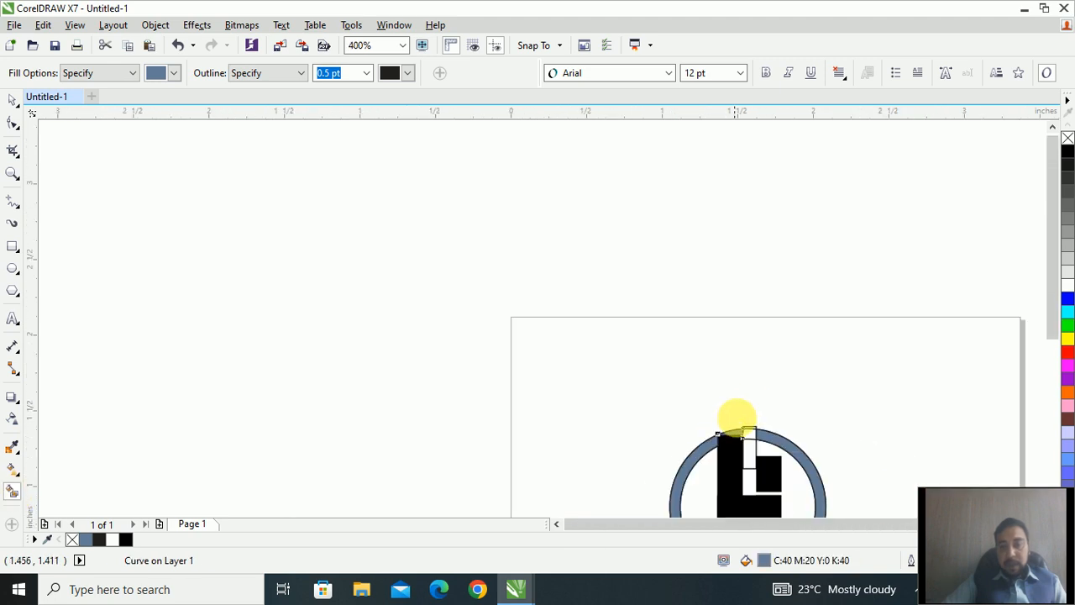
{"action": "scroll", "coordinate": [774, 396], "scroll_direction": "down", "scroll_amount": 2}
{"action": "scroll", "coordinate": [787, 495], "scroll_direction": "up", "scroll_amount": 3}
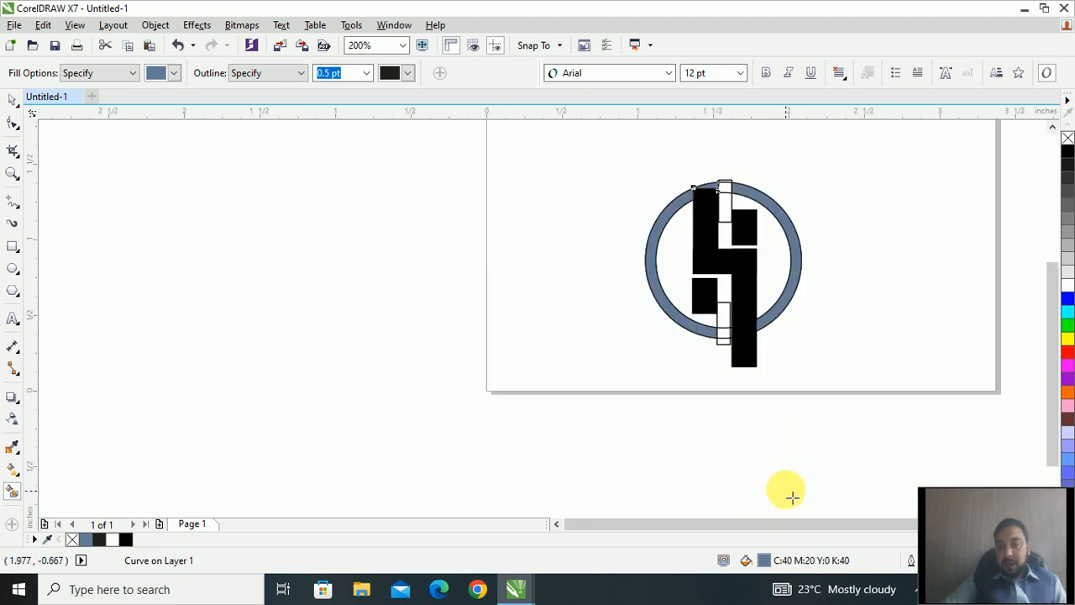
{"action": "scroll", "coordinate": [749, 402], "scroll_direction": "down", "scroll_amount": 1}
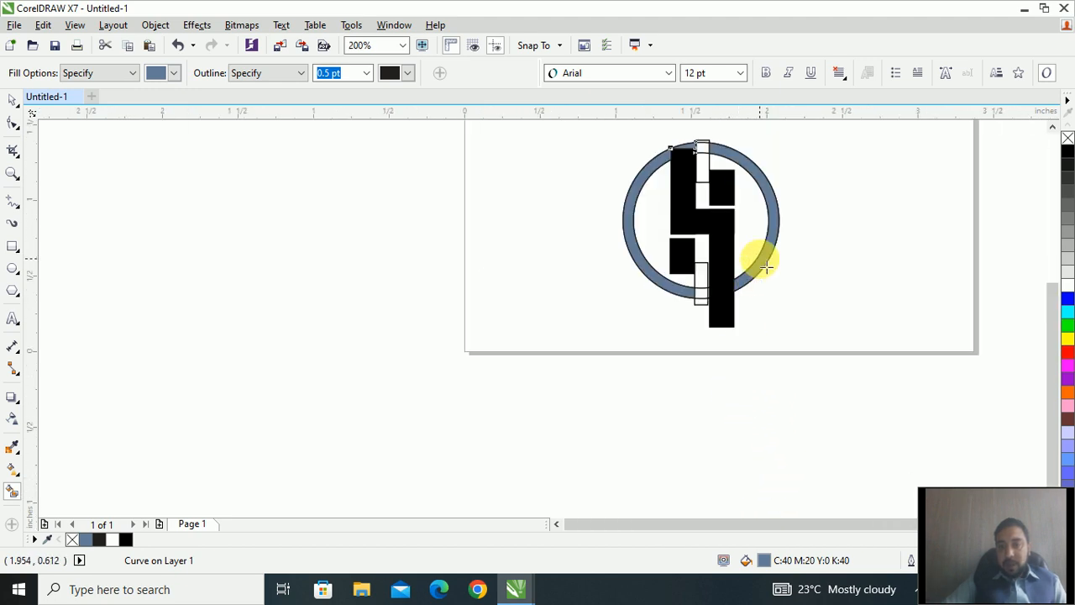
{"action": "double_click", "coordinate": [12, 98]}
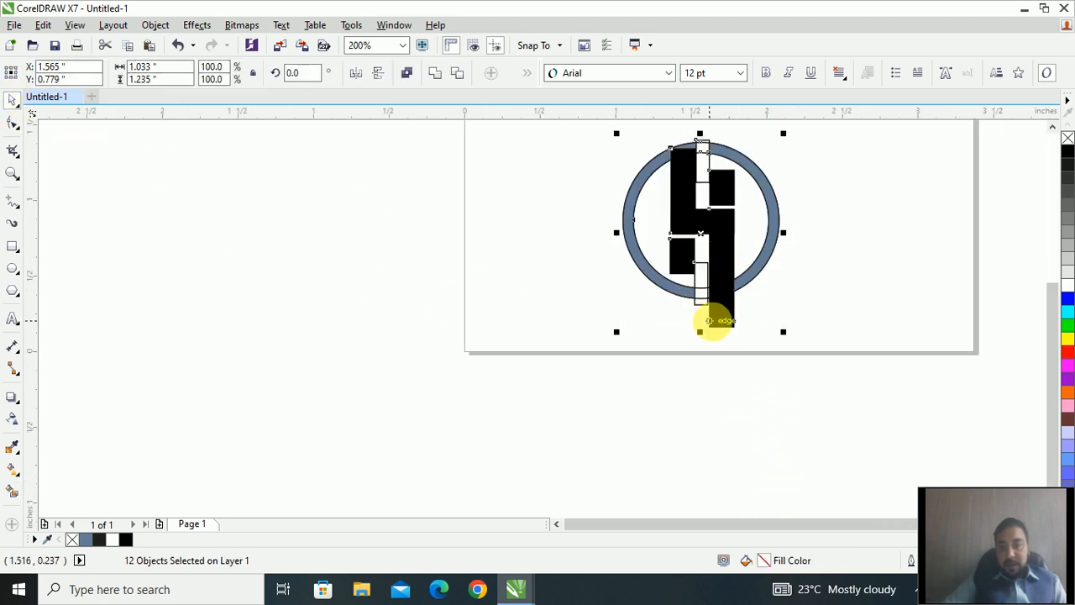
{"action": "left_click", "coordinate": [748, 360]}
{"action": "left_click", "coordinate": [721, 310]}
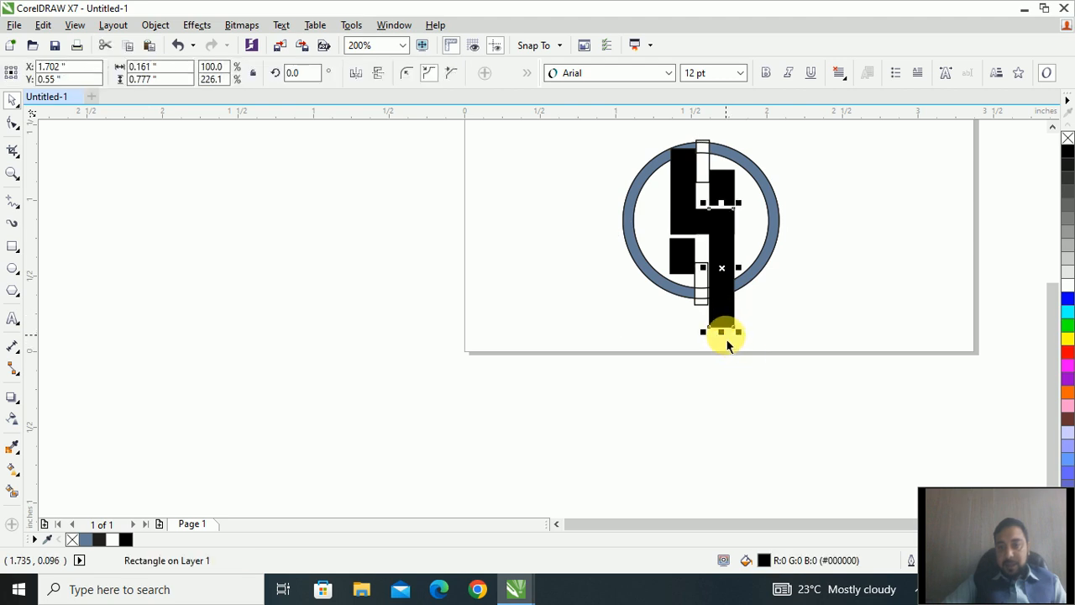
{"action": "left_click_drag", "start_coordinate": [722, 333], "coordinate": [691, 291]}
Smart Fill the ring segment below the lower-right bar with the same blue-grey and clear the selection
{"action": "scroll", "coordinate": [723, 295], "scroll_direction": "up", "scroll_amount": 3}
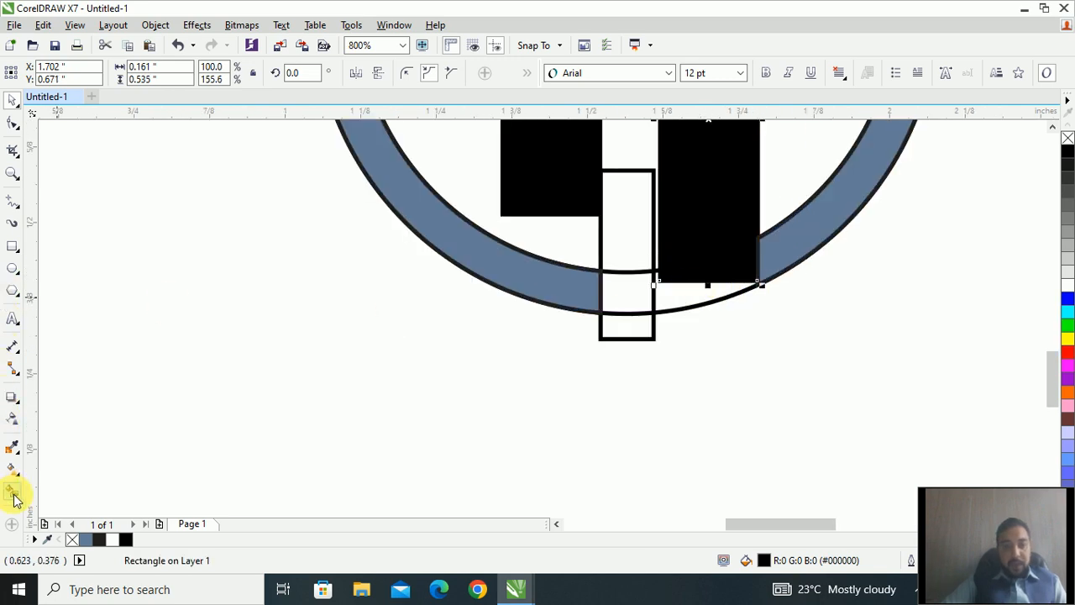
{"action": "left_click", "coordinate": [12, 494]}
{"action": "left_click", "coordinate": [681, 300]}
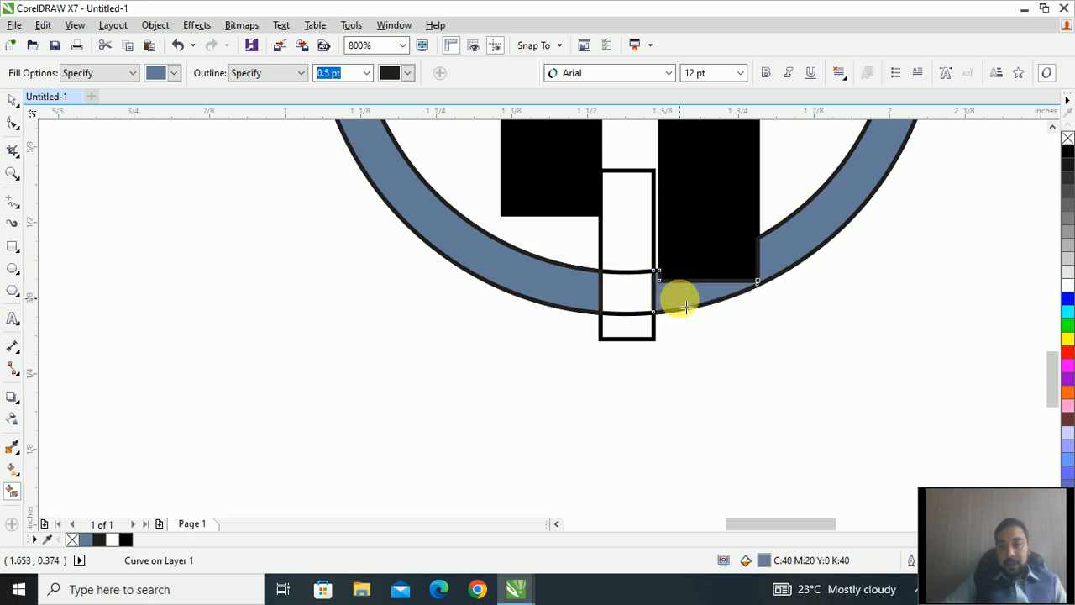
{"action": "left_click", "coordinate": [12, 100]}
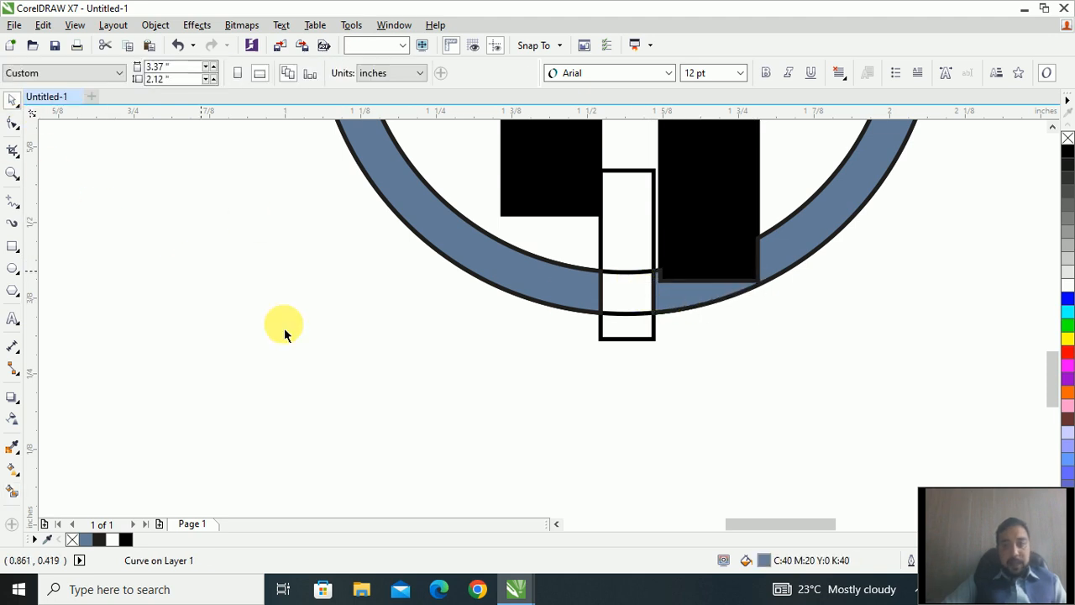
{"action": "left_click", "coordinate": [284, 327]}
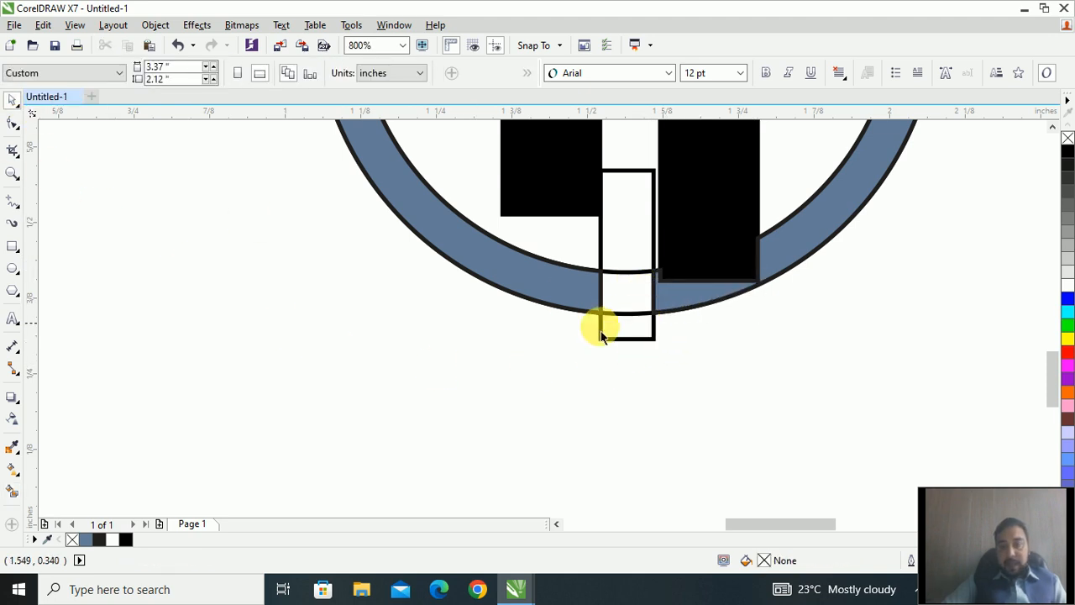
{"action": "scroll", "coordinate": [622, 356], "scroll_direction": "down", "scroll_amount": 2}
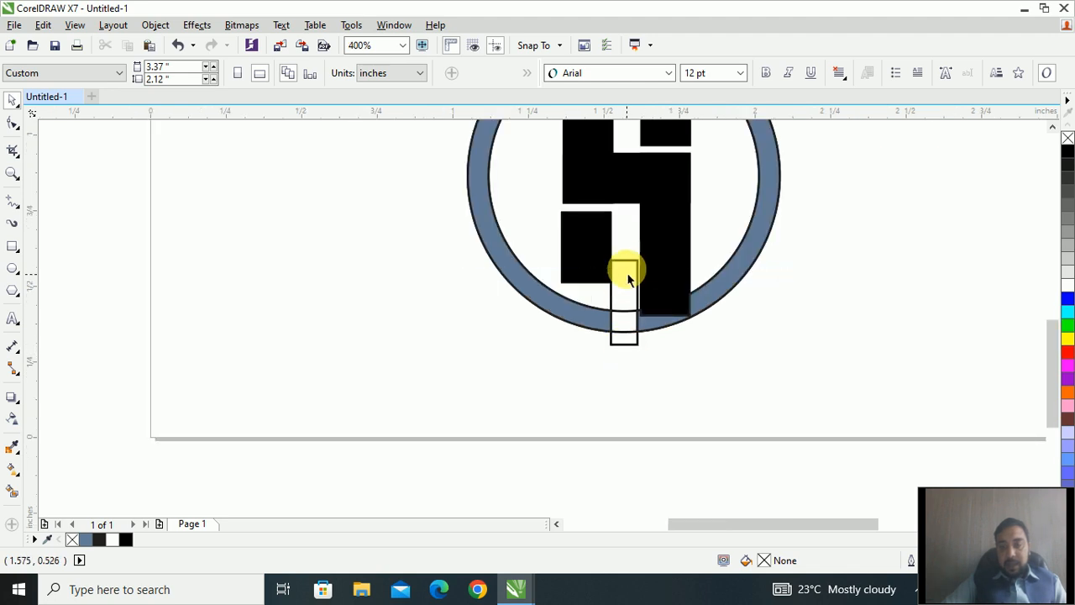
{"action": "scroll", "coordinate": [630, 267], "scroll_direction": "down", "scroll_amount": 4}
{"action": "scroll", "coordinate": [625, 221], "scroll_direction": "up", "scroll_amount": 4}
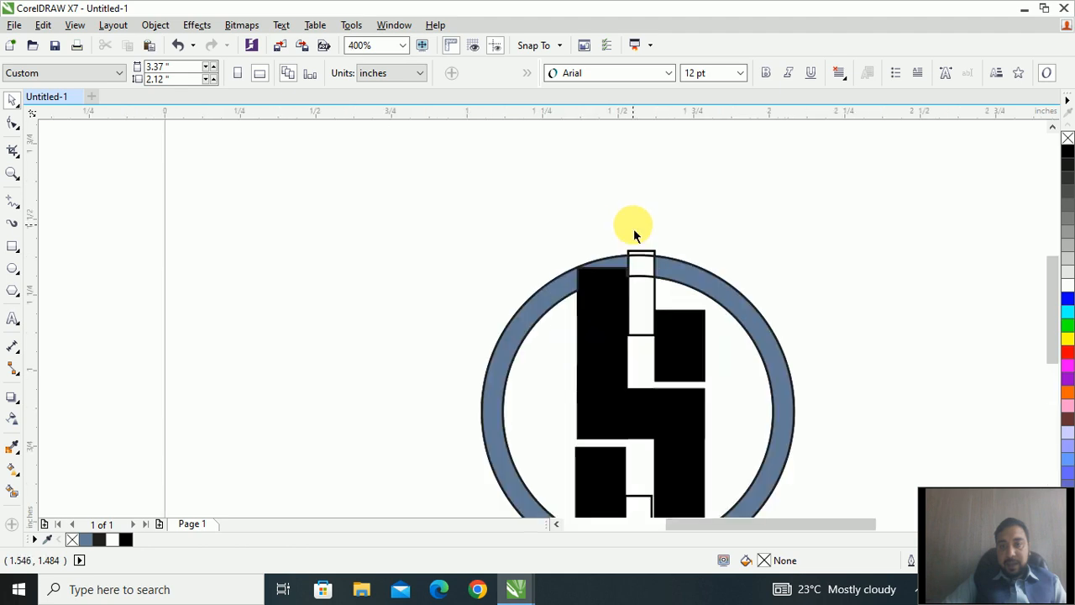
Delete the original outer and inner circle outlines and the narrow outlined rectangle crossing the ring's upper gap
{"action": "left_click", "coordinate": [643, 258]}
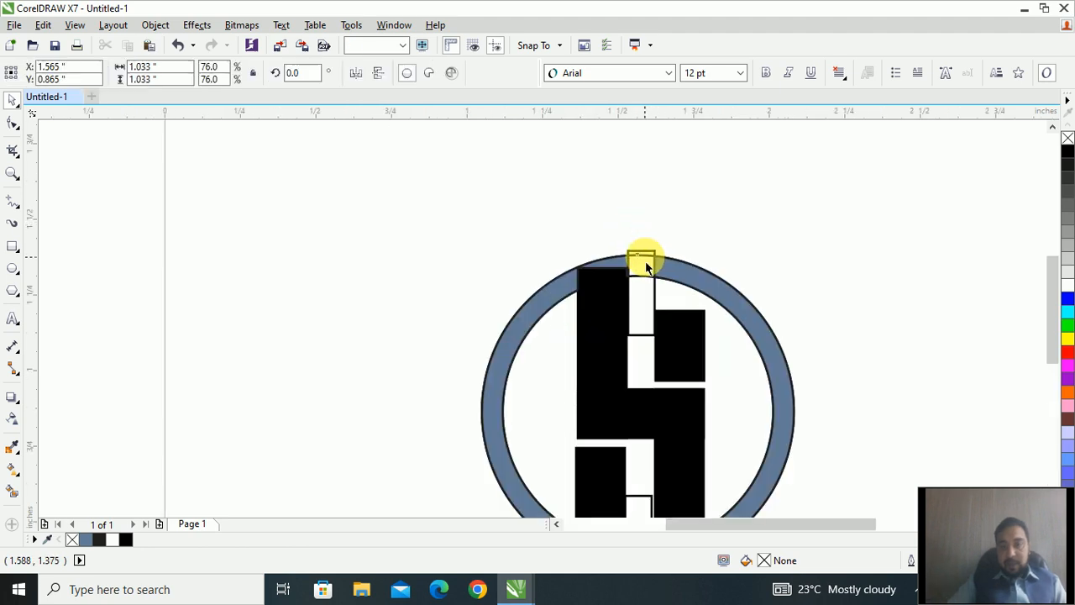
{"action": "key", "text": "Escape"}
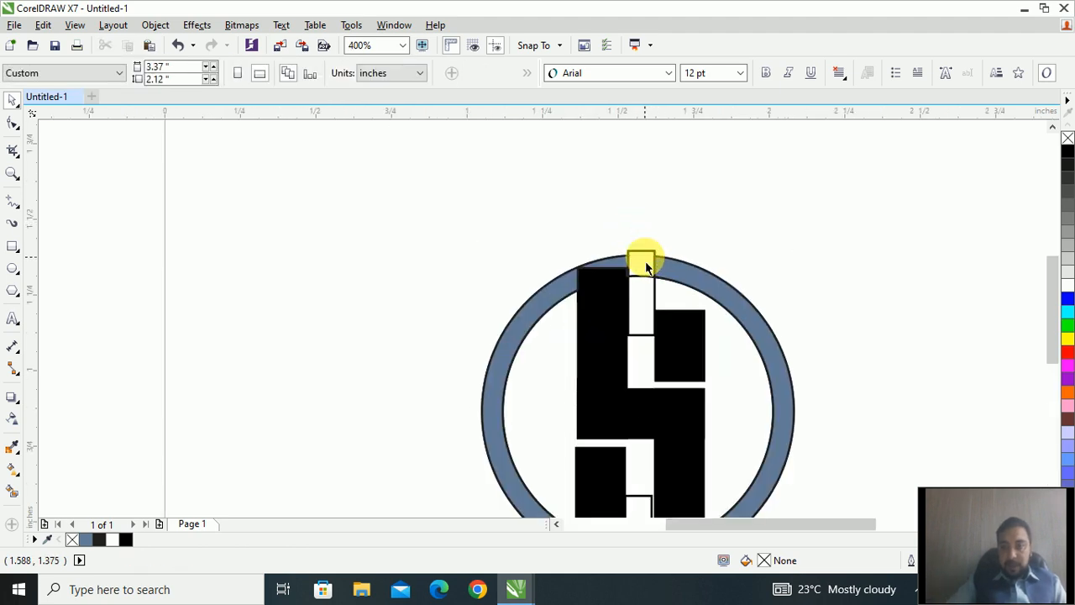
{"action": "left_click", "coordinate": [645, 255]}
{"action": "key", "text": "Delete"}
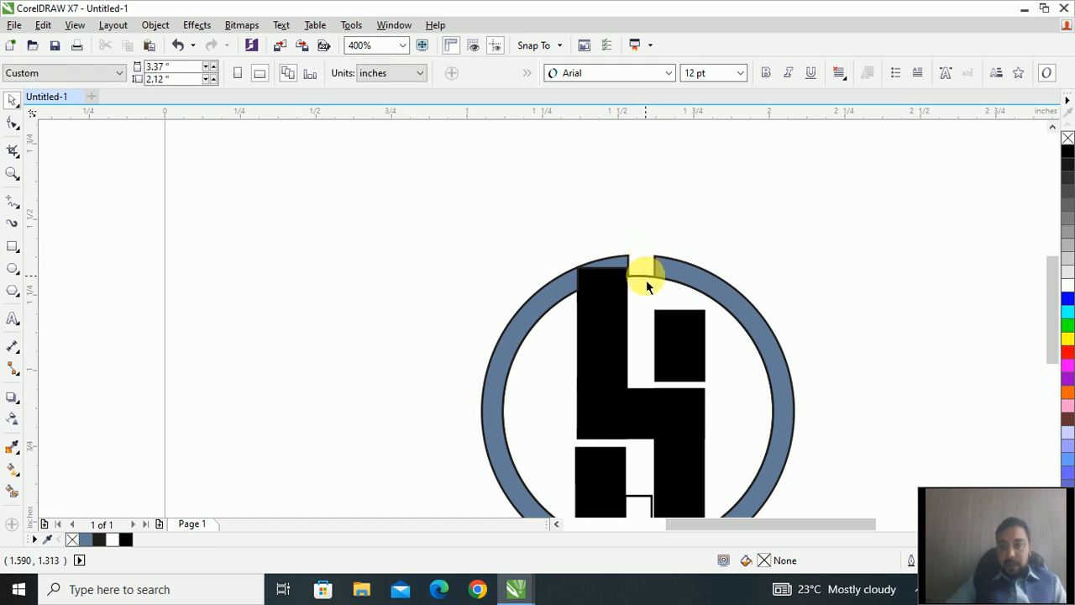
{"action": "left_click", "coordinate": [645, 280]}
{"action": "key", "text": "Escape"}
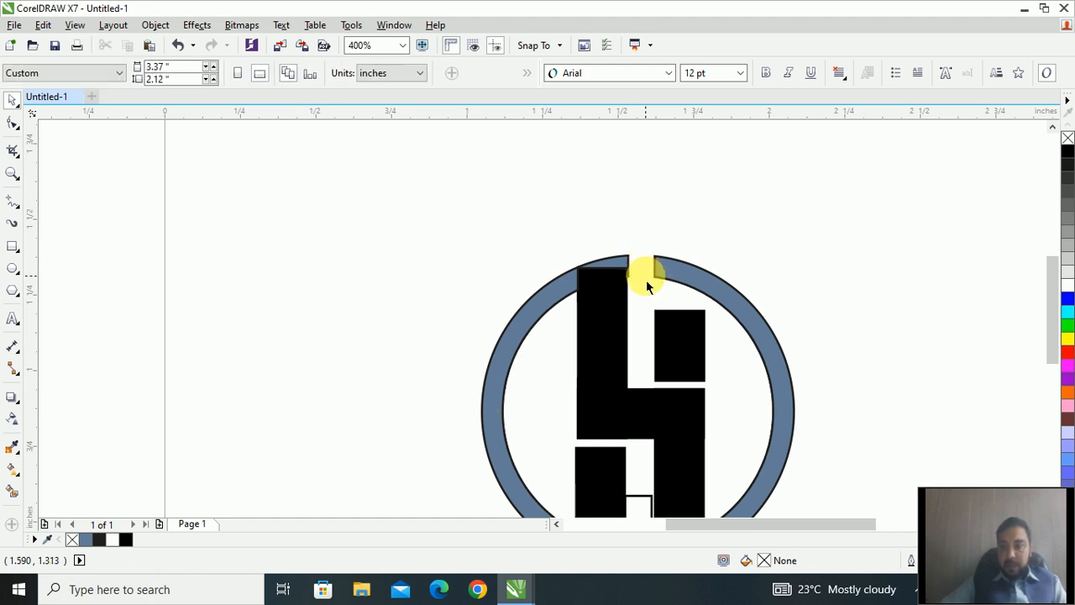
Delete the narrow outlined rectangle crossing the ring's lower gap
{"action": "scroll", "coordinate": [614, 318], "scroll_direction": "down", "scroll_amount": 2}
{"action": "scroll", "coordinate": [618, 367], "scroll_direction": "up", "scroll_amount": 1}
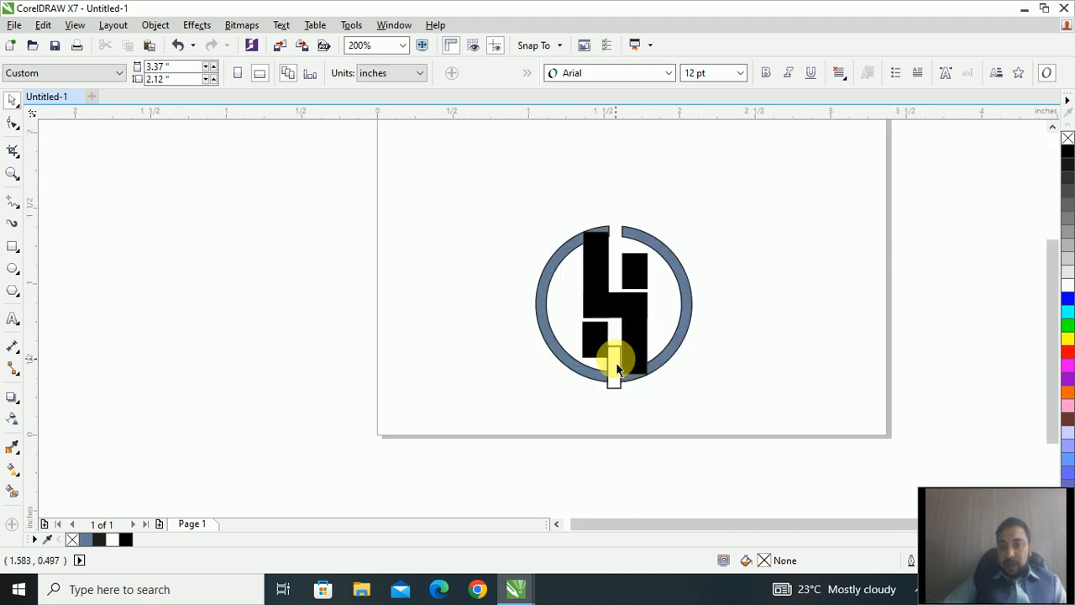
{"action": "left_click", "coordinate": [616, 357]}
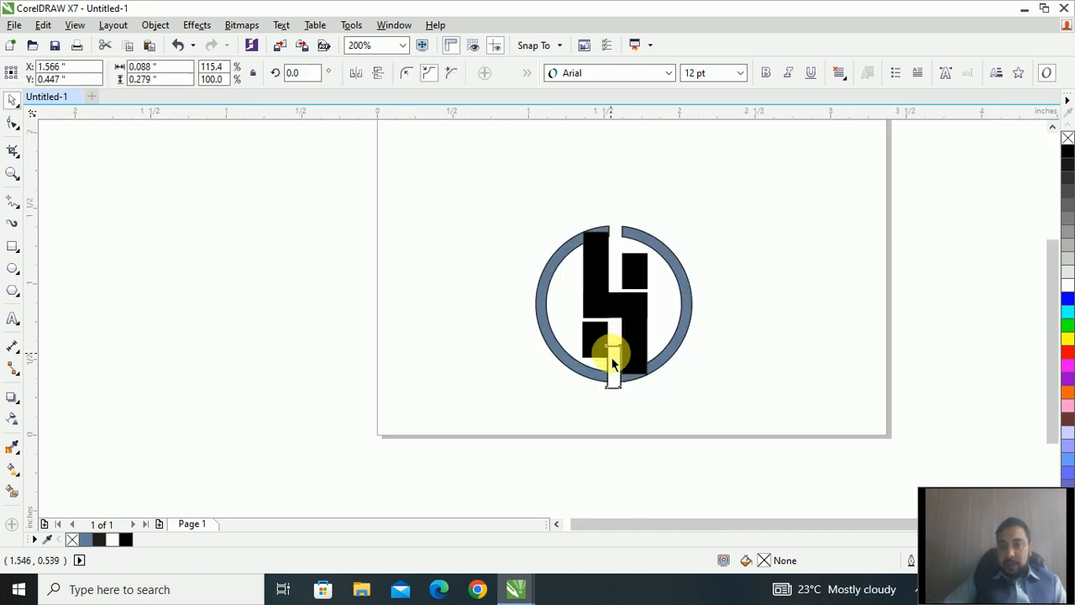
{"action": "key", "text": "Delete"}
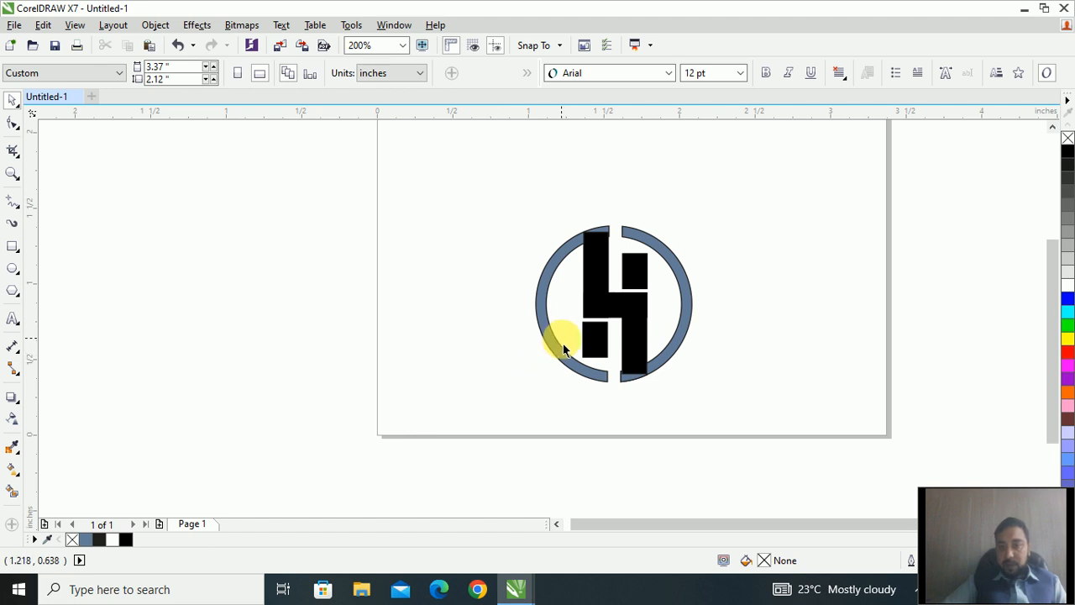
Fill all the ring segments and bars of the logo with black and clear the selection
{"action": "left_click_drag", "start_coordinate": [495, 423], "coordinate": [729, 181]}
{"action": "left_click", "coordinate": [1068, 155]}
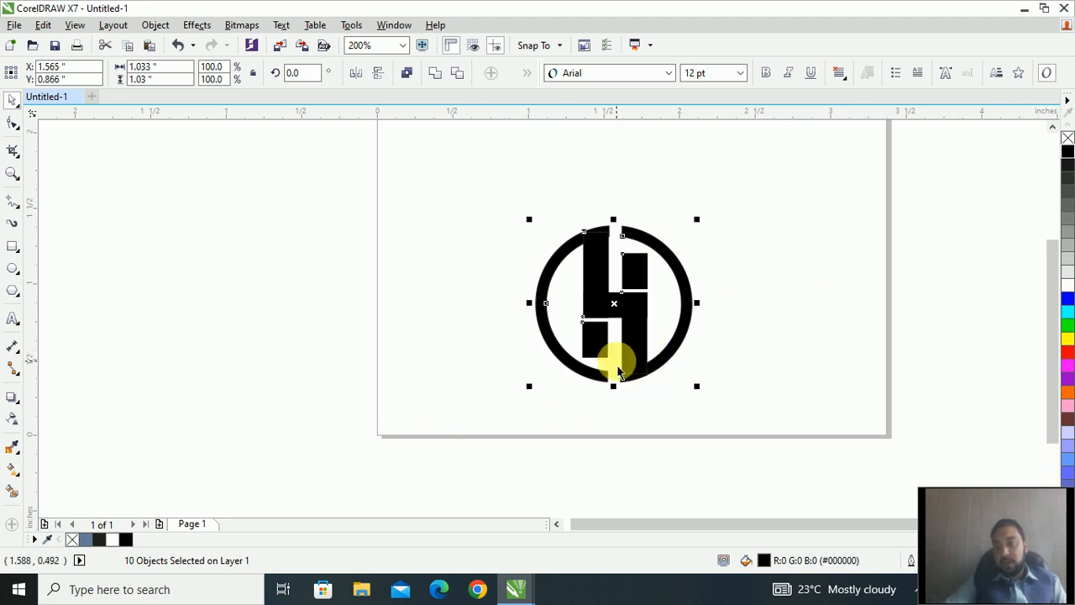
{"action": "left_click", "coordinate": [429, 479]}
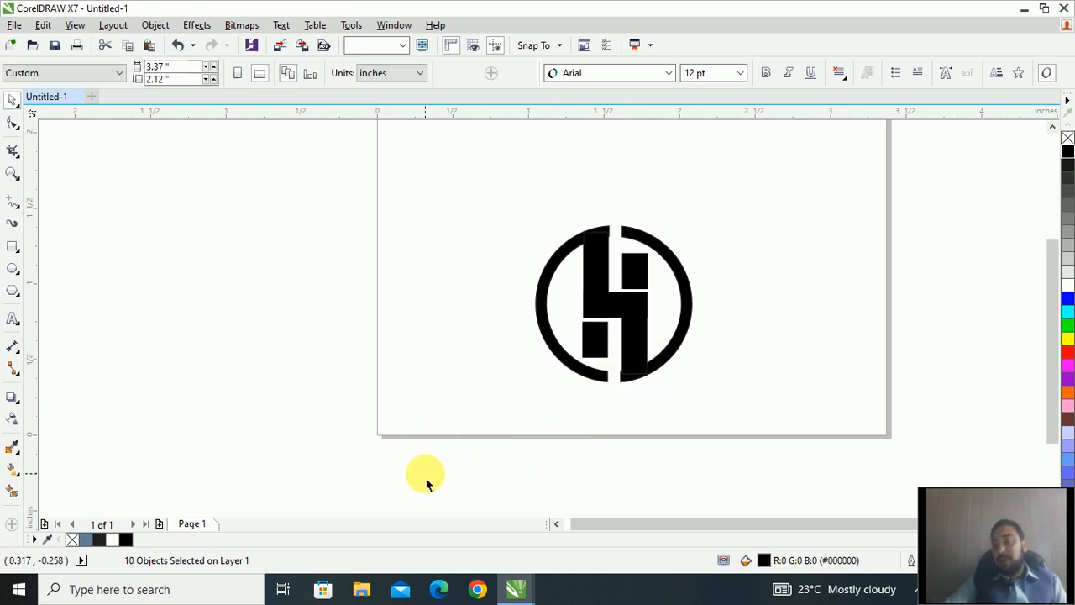